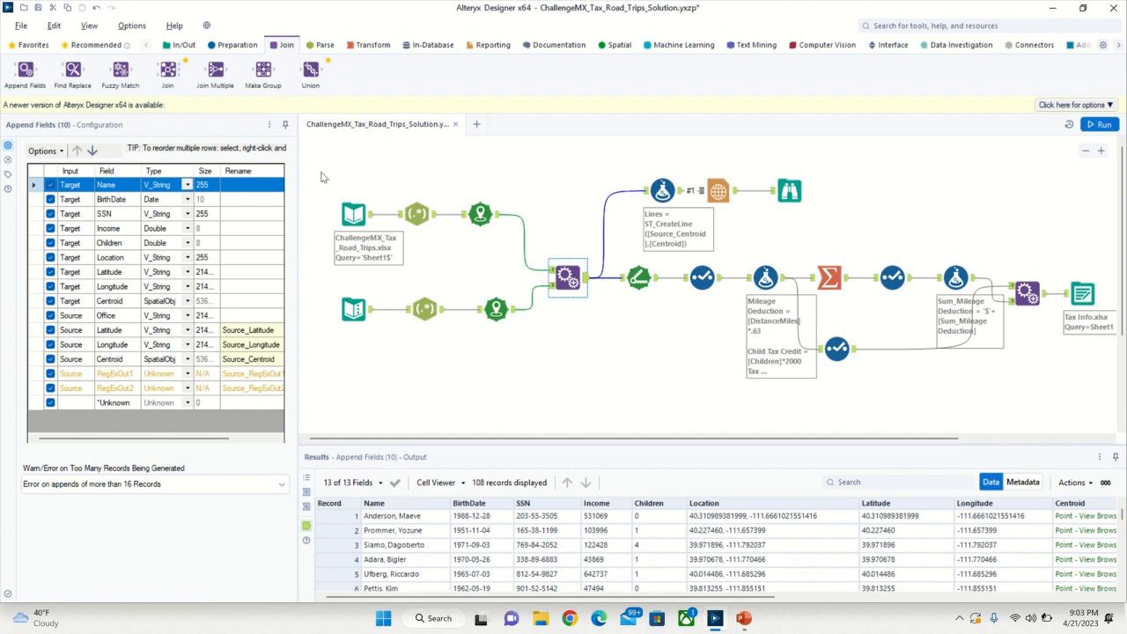
# - Review the workflow's two sources: the ChallengeMX_Tax_Road_Trips.xlsx input and the Text Input holding the office coordinates
pyautogui.moveTo(321, 177); pyautogui.dragTo(372, 345)
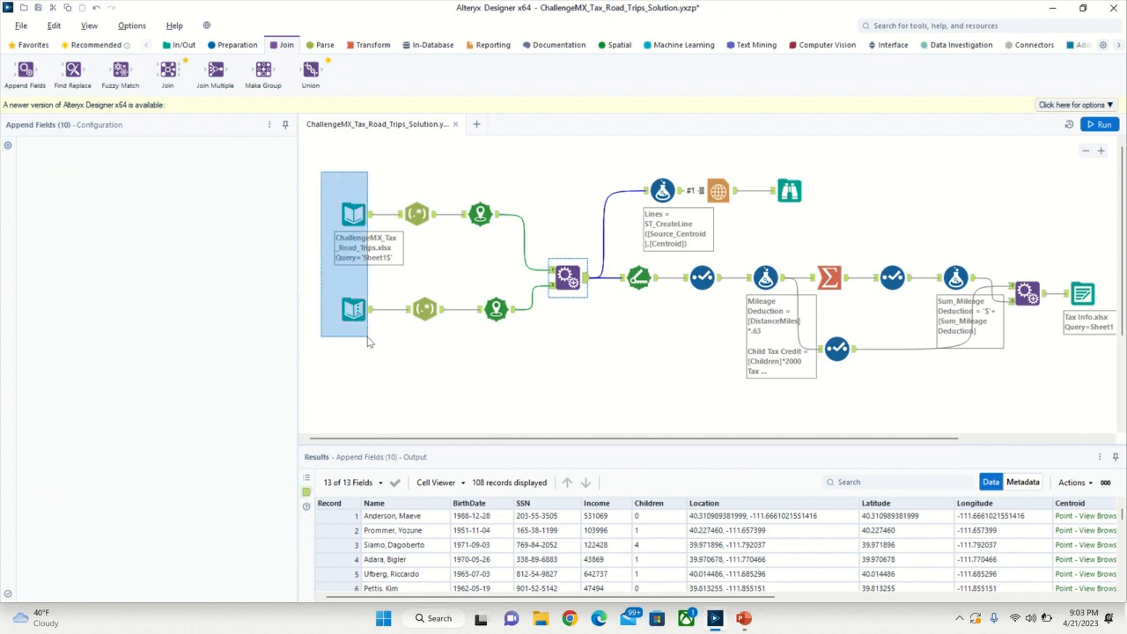
pyautogui.click(352, 213)
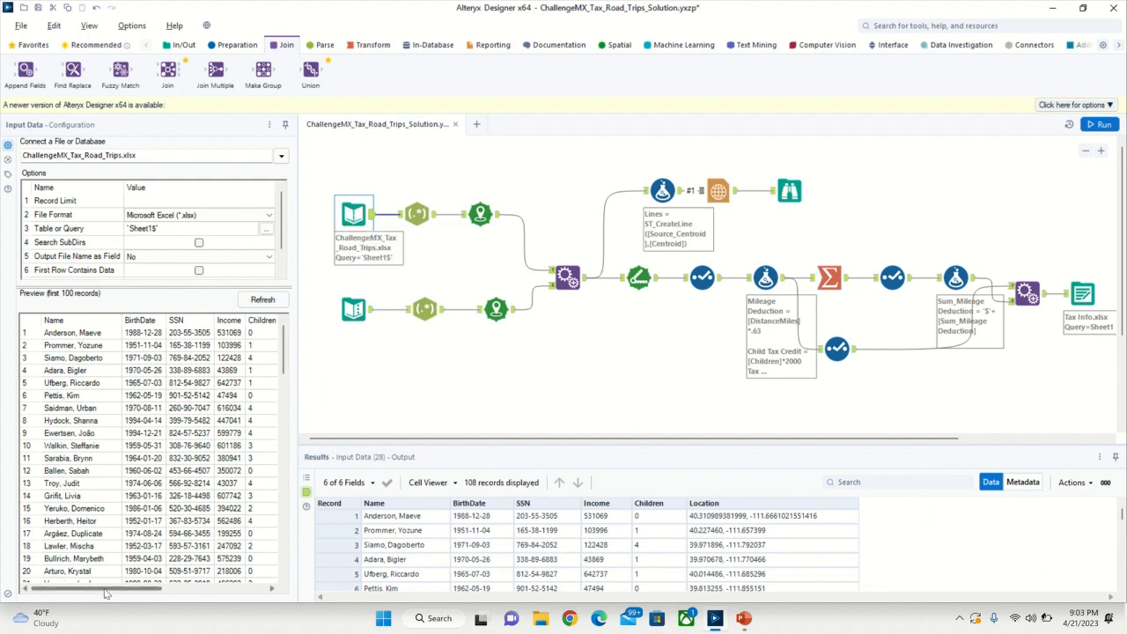
pyautogui.moveTo(104, 592)
pyautogui.mouseDown()
pyautogui.moveTo(209, 592)
pyautogui.moveTo(104, 591)
pyautogui.mouseUp()
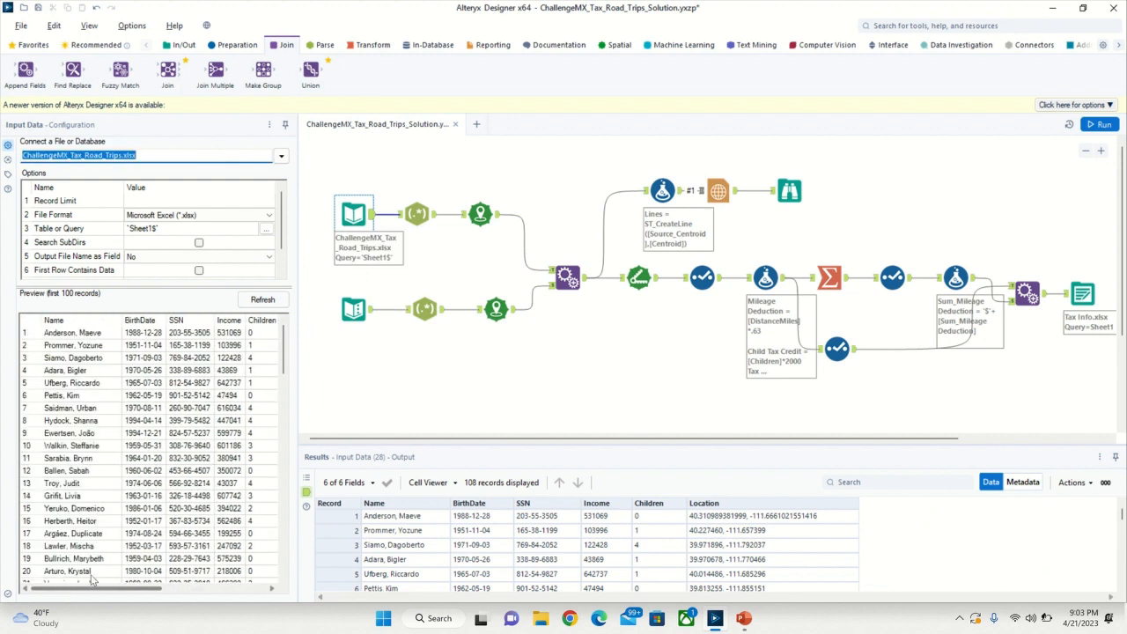
pyautogui.click(338, 322)
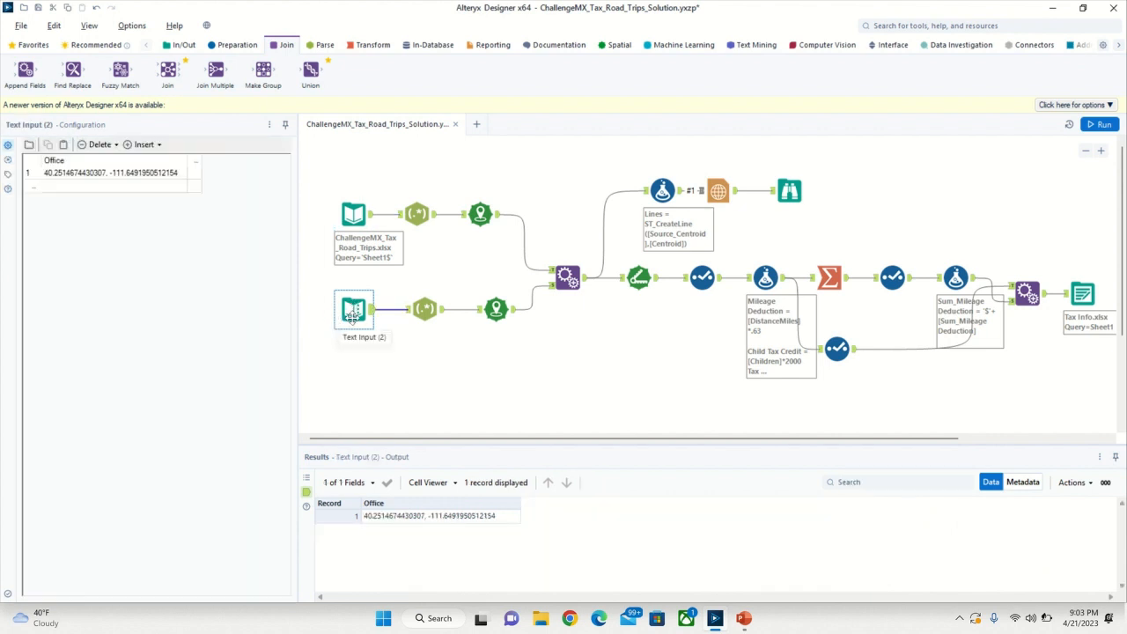
pyautogui.click(86, 176)
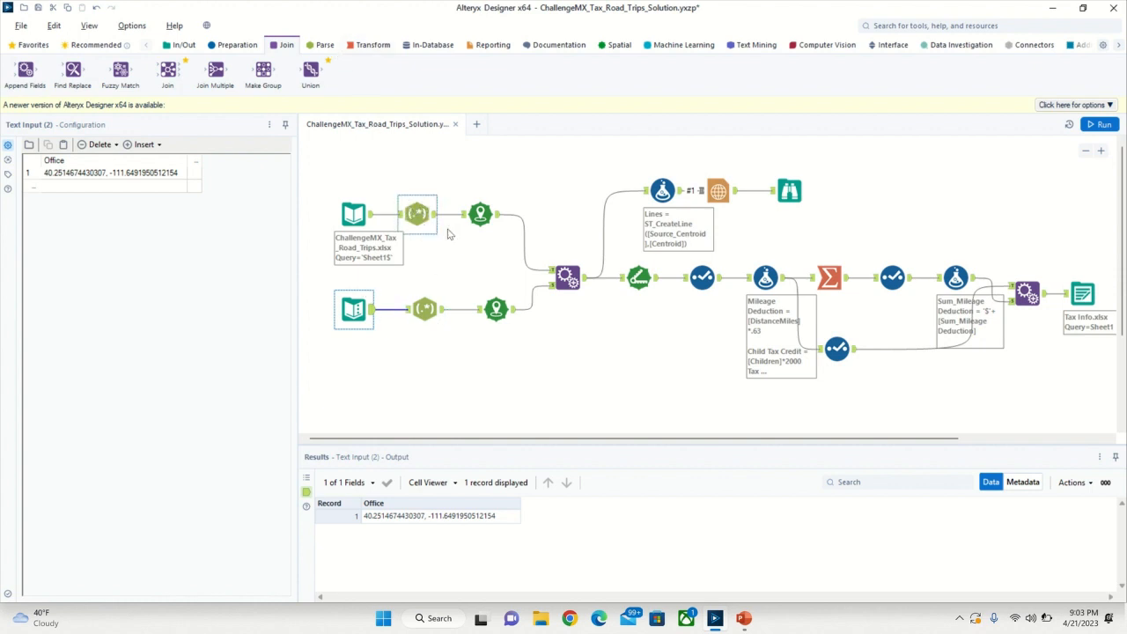
# - Inspect the RegEx tool on the upper branch and compare it with the Location column in the workbook input's preview
pyautogui.moveTo(452, 170); pyautogui.dragTo(505, 328)
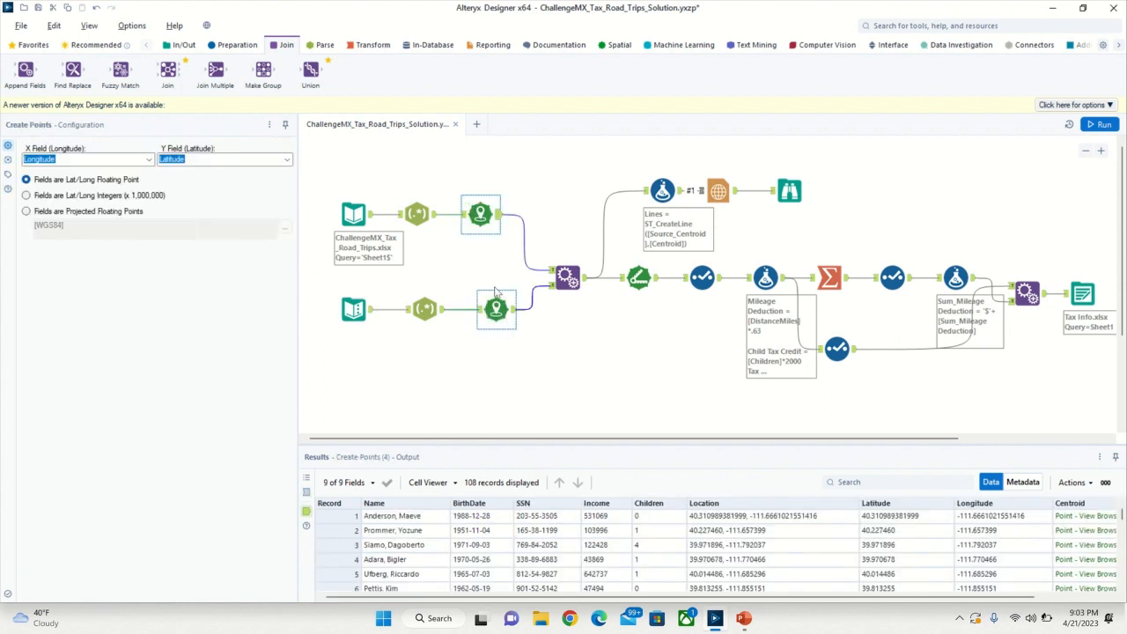
pyautogui.click(417, 215)
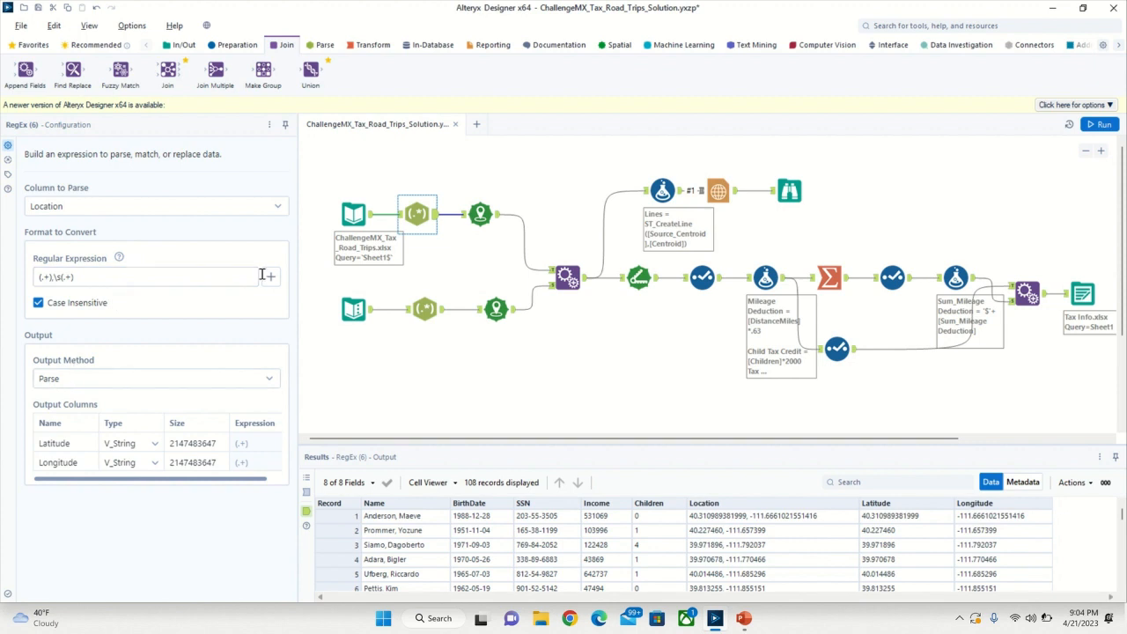
pyautogui.click(353, 214)
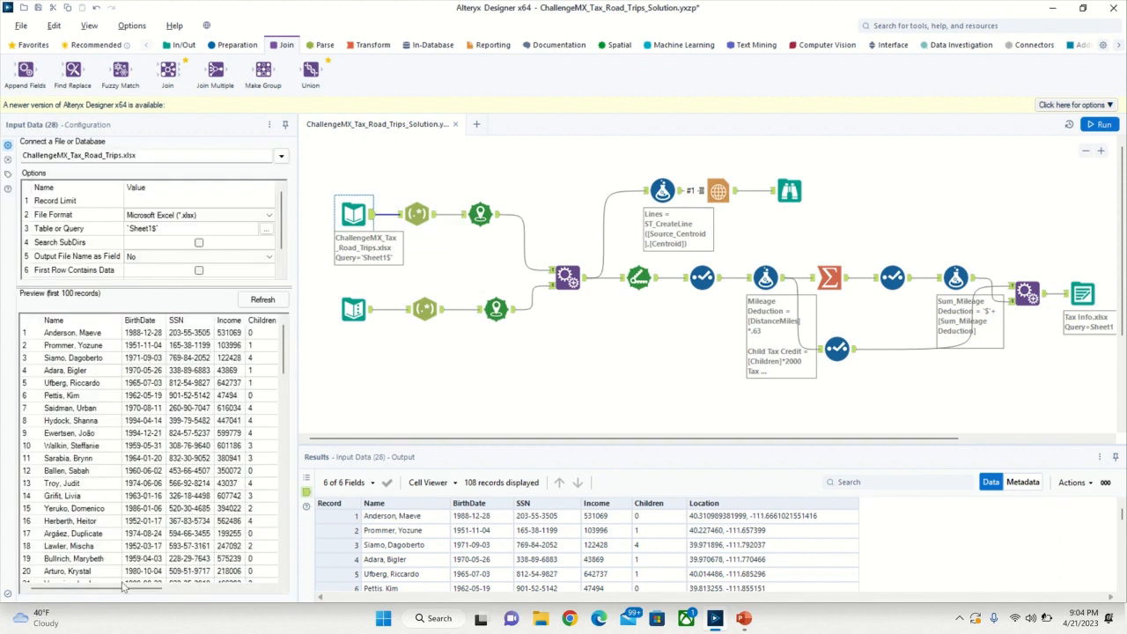
pyautogui.moveTo(115, 592); pyautogui.dragTo(233, 588)
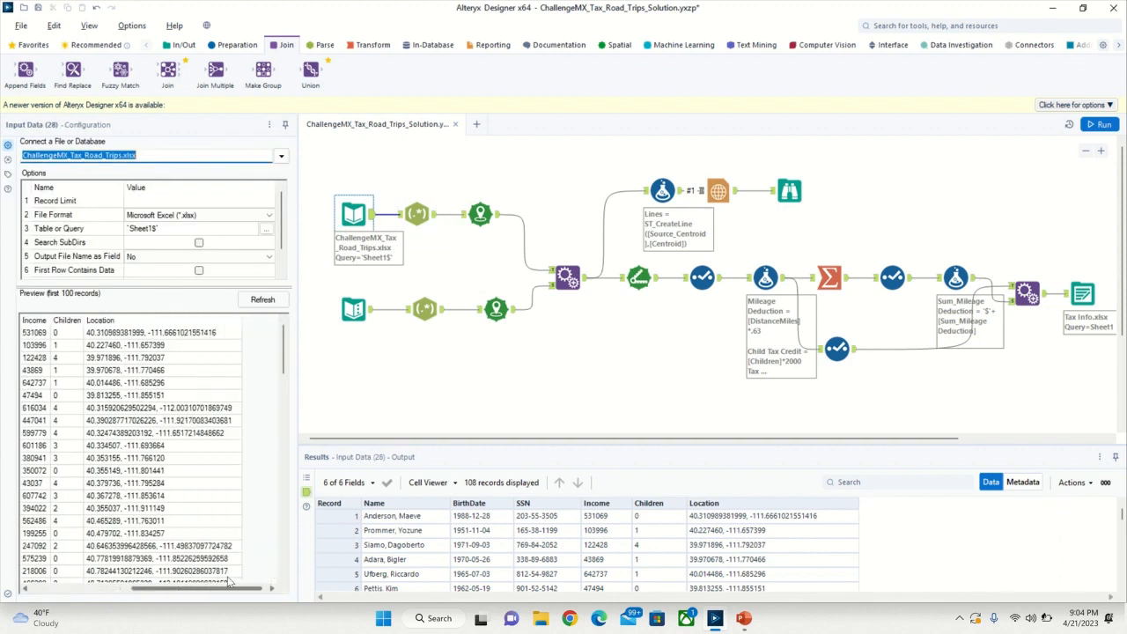
# - Examine the parse expression and the Latitude and Longitude output columns of the RegEx tools for Location and Office
pyautogui.click(426, 207)
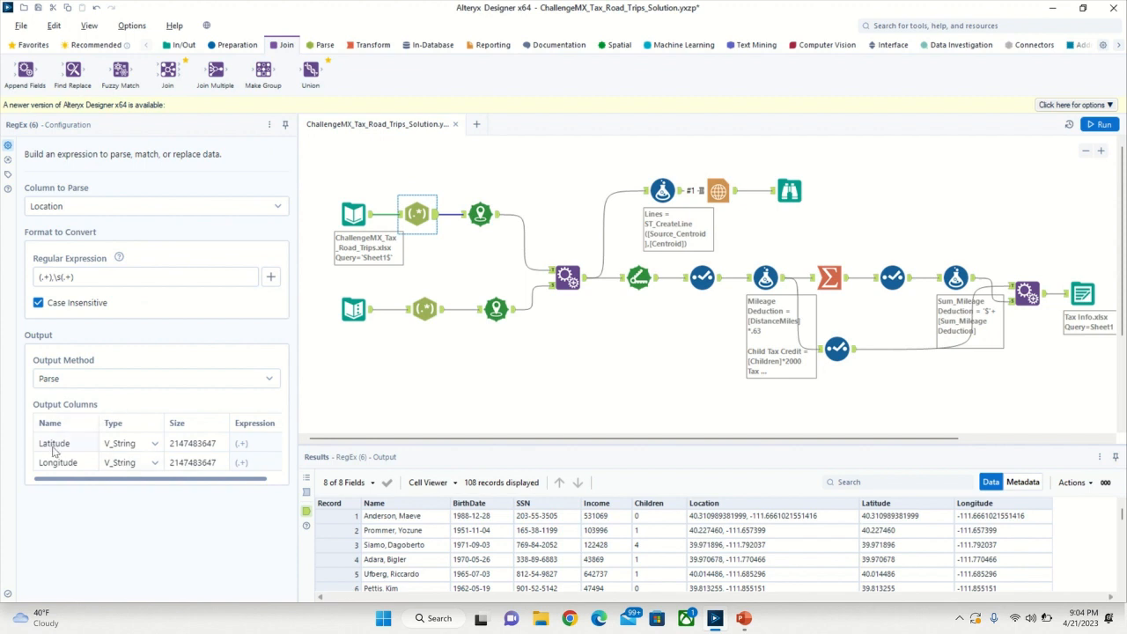
pyautogui.click(43, 279)
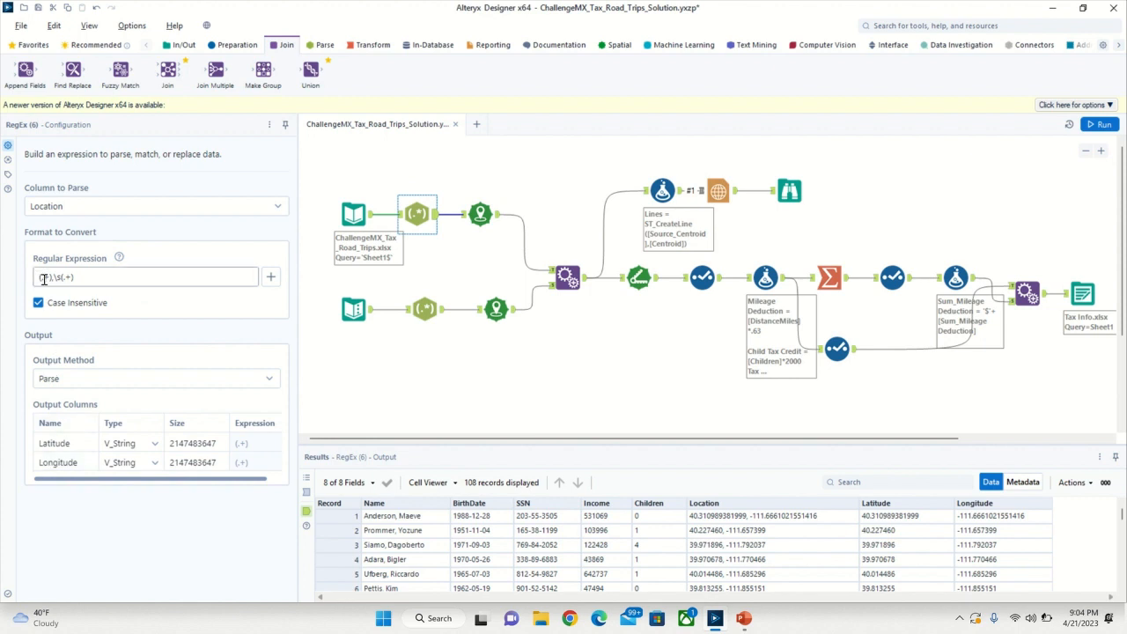
pyautogui.write(',')
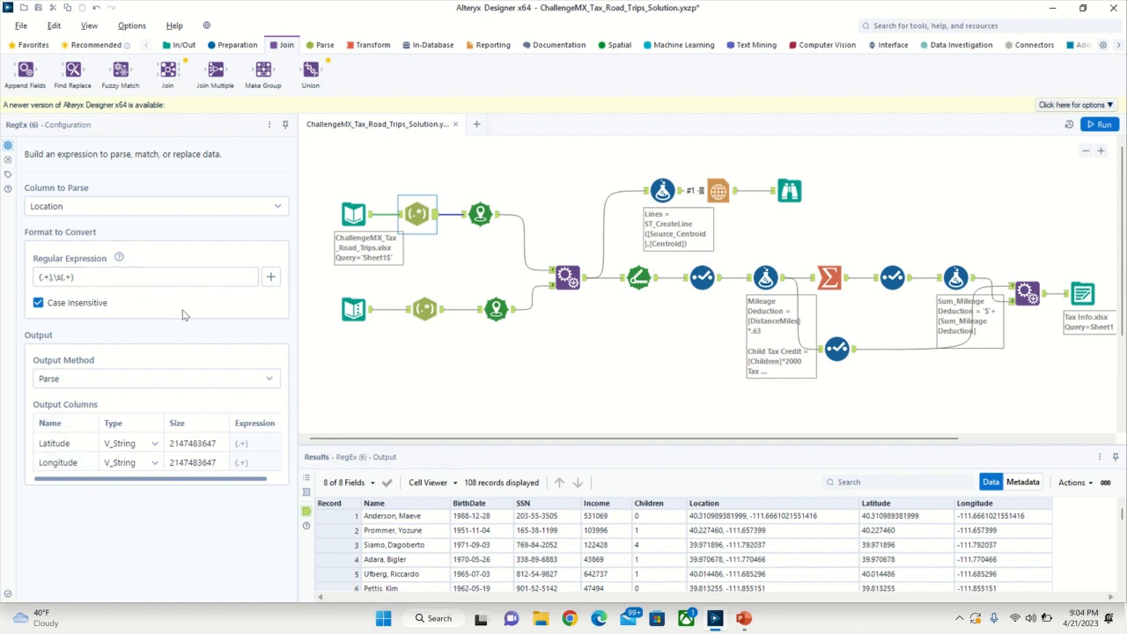
pyautogui.click(50, 277)
pyautogui.click(353, 214)
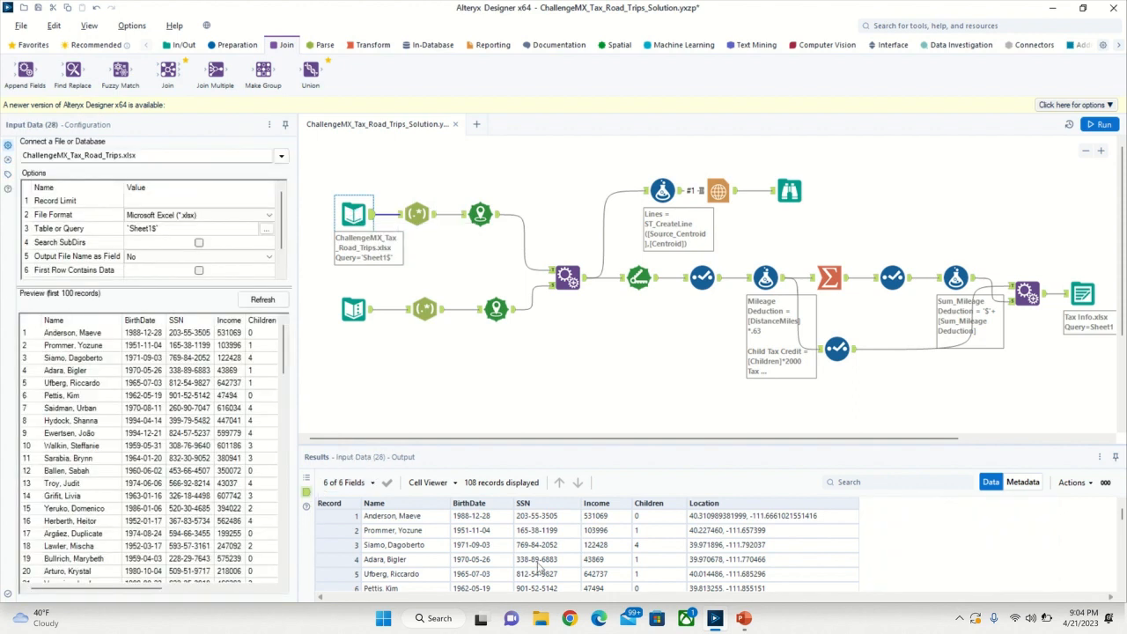
pyautogui.click(430, 220)
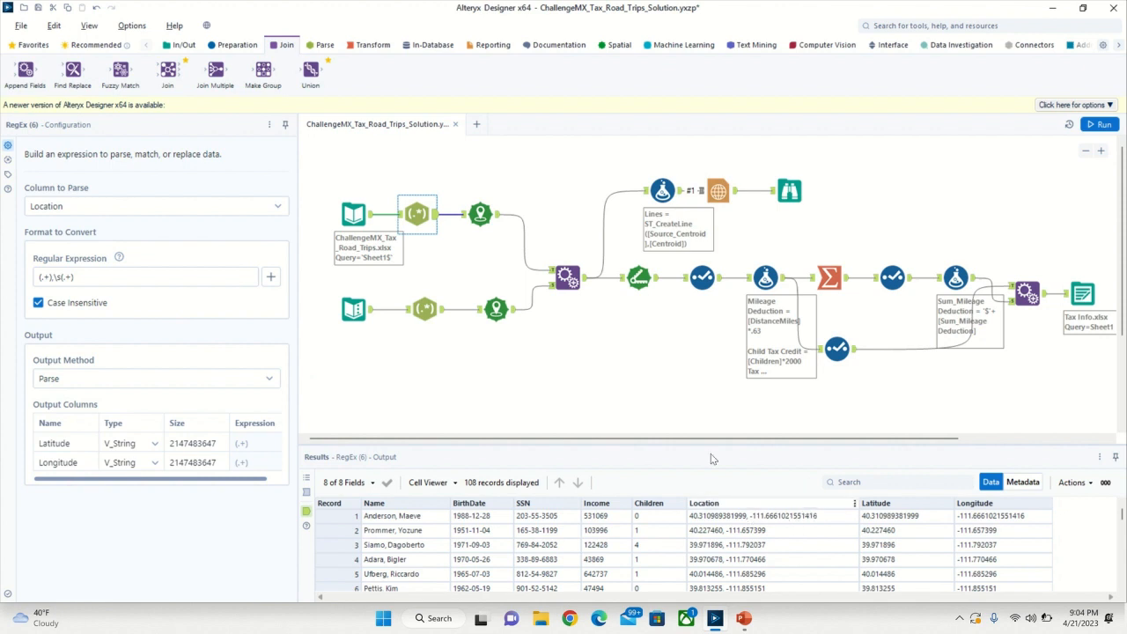
pyautogui.click(426, 308)
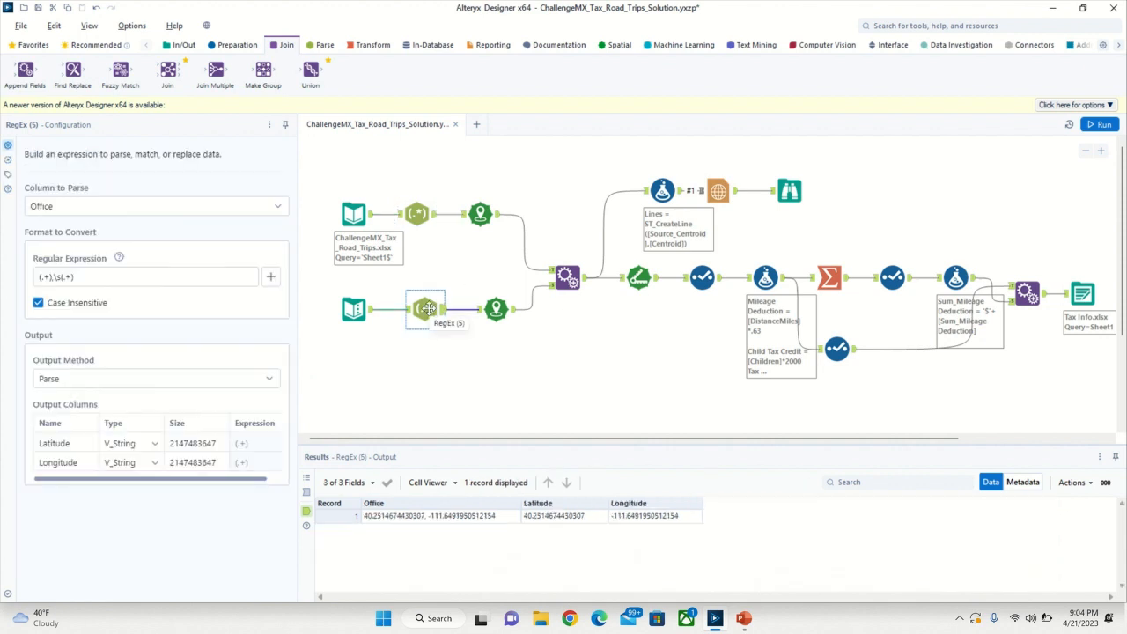
# - Check the X and Y field settings of the upper branch's Create Points tool, including the available X field choices
pyautogui.click(480, 216)
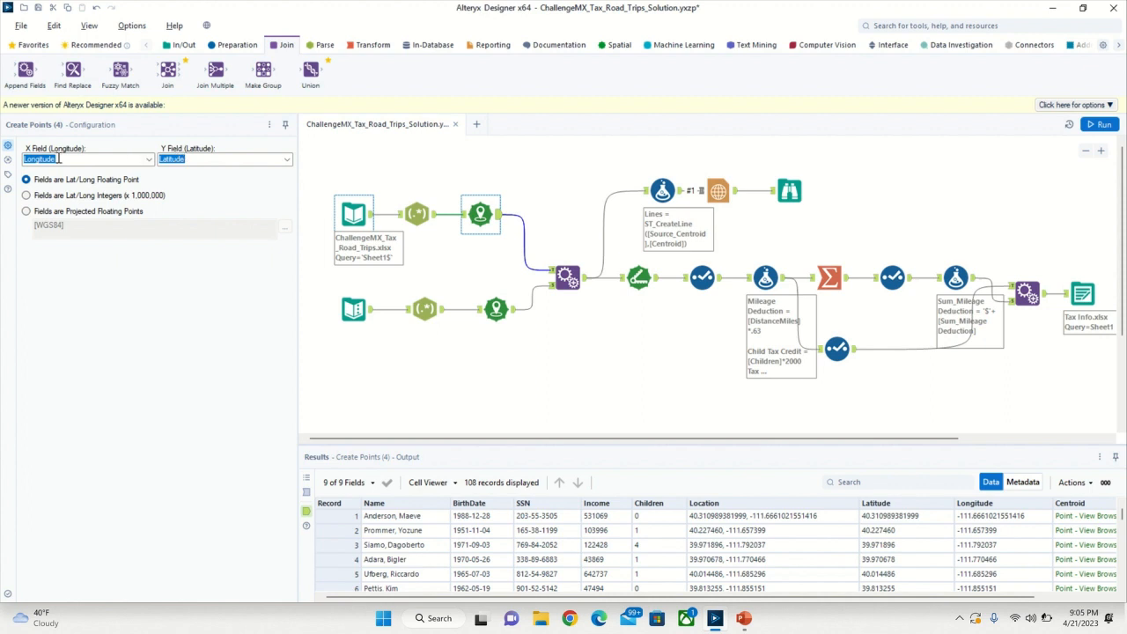
pyautogui.click(148, 161)
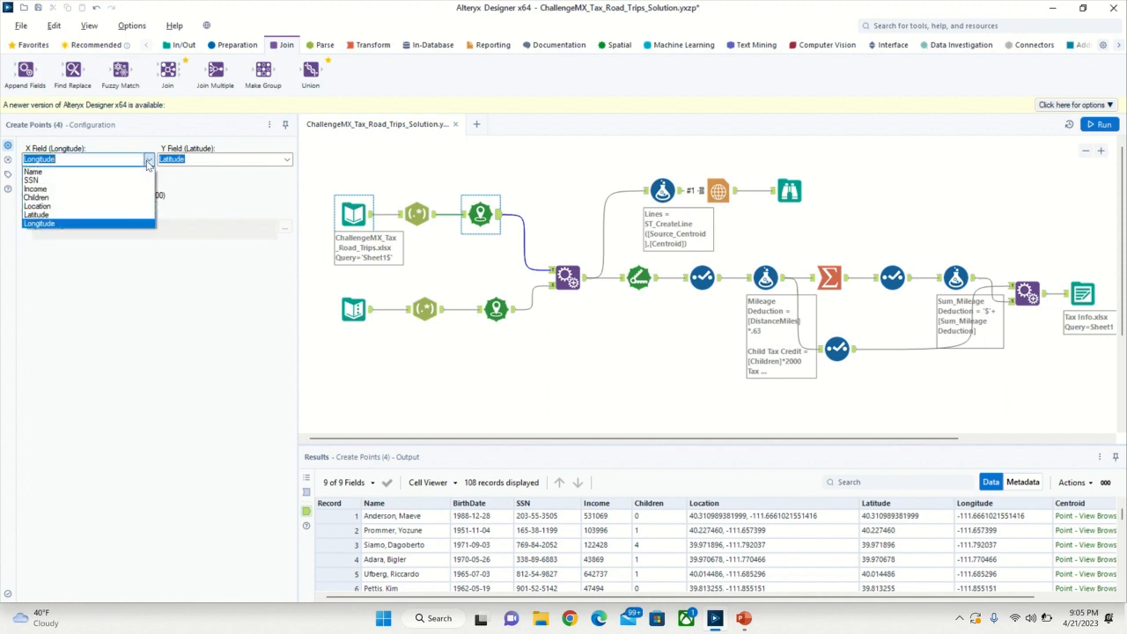
pyautogui.click(148, 161)
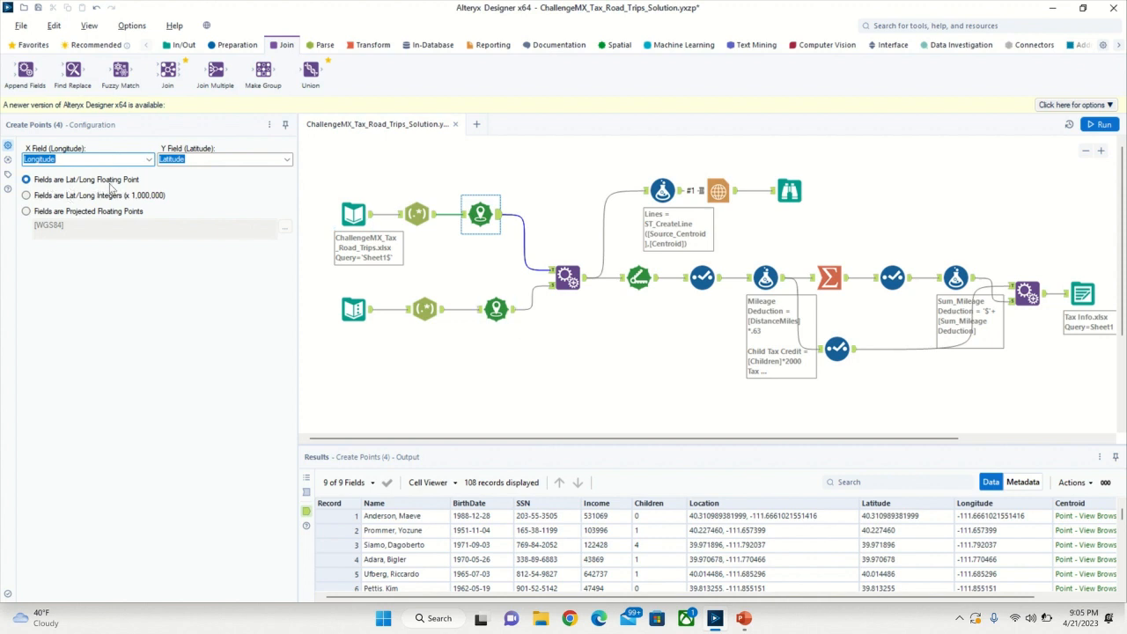
# - Compare the centroid outputs of both Create Points tools with the combined columns in the first Append Fields output
pyautogui.click(570, 278)
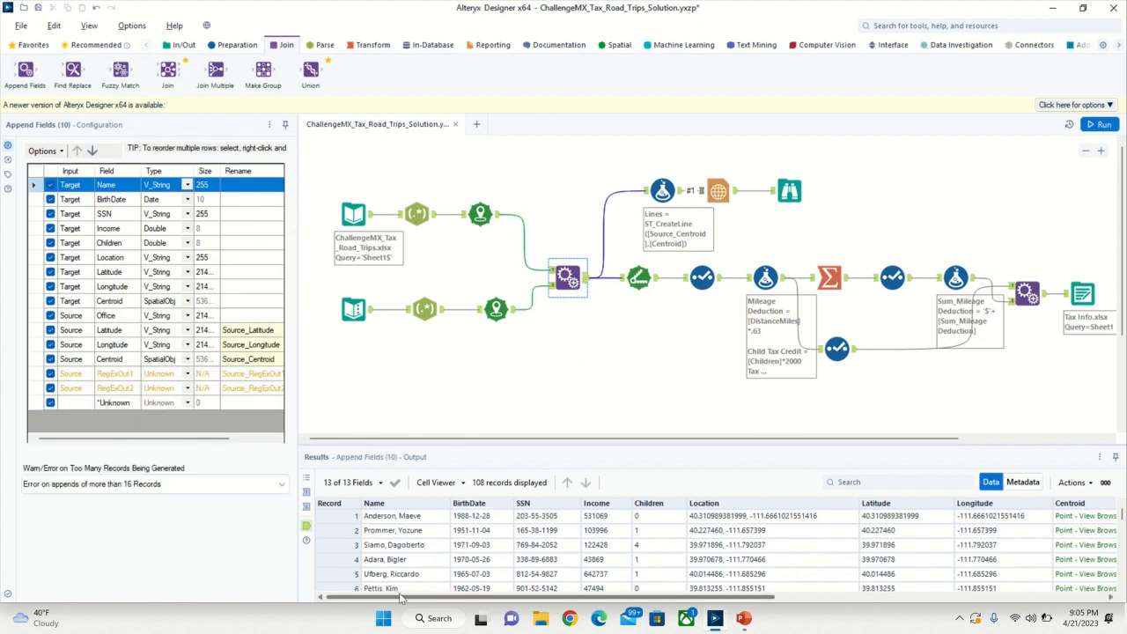
pyautogui.moveTo(403, 597); pyautogui.dragTo(803, 589)
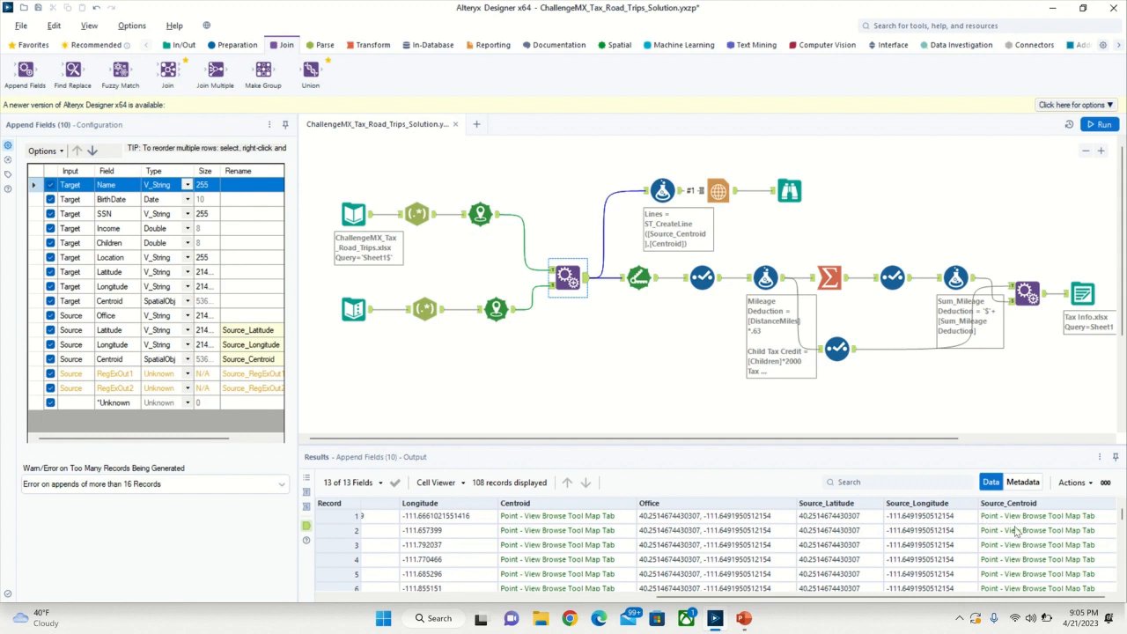
pyautogui.click(491, 312)
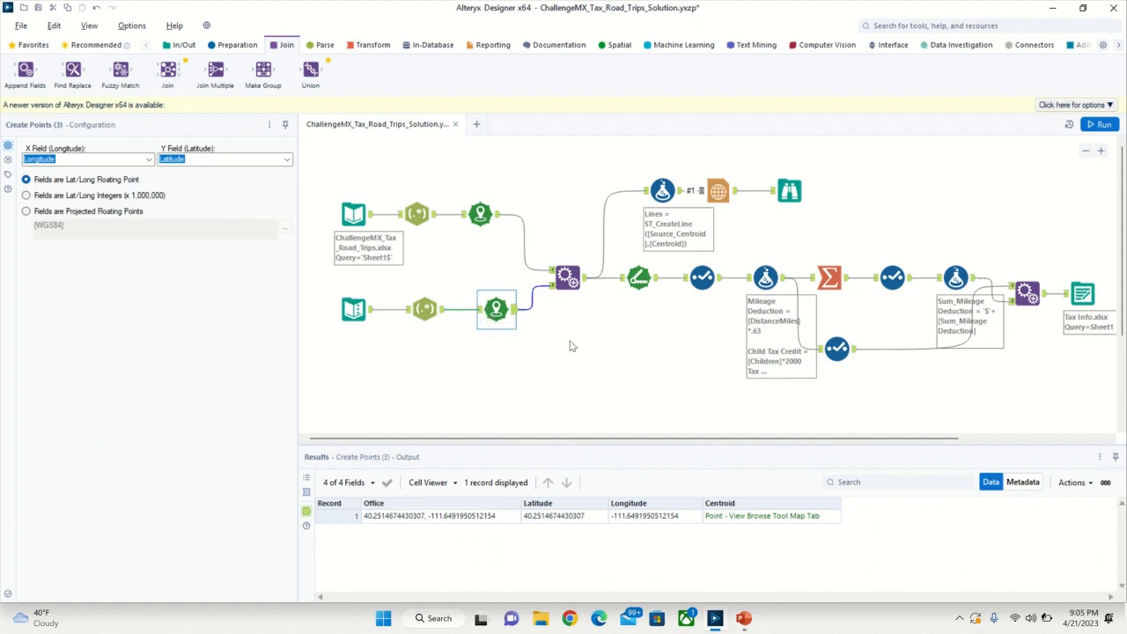
pyautogui.click(462, 214)
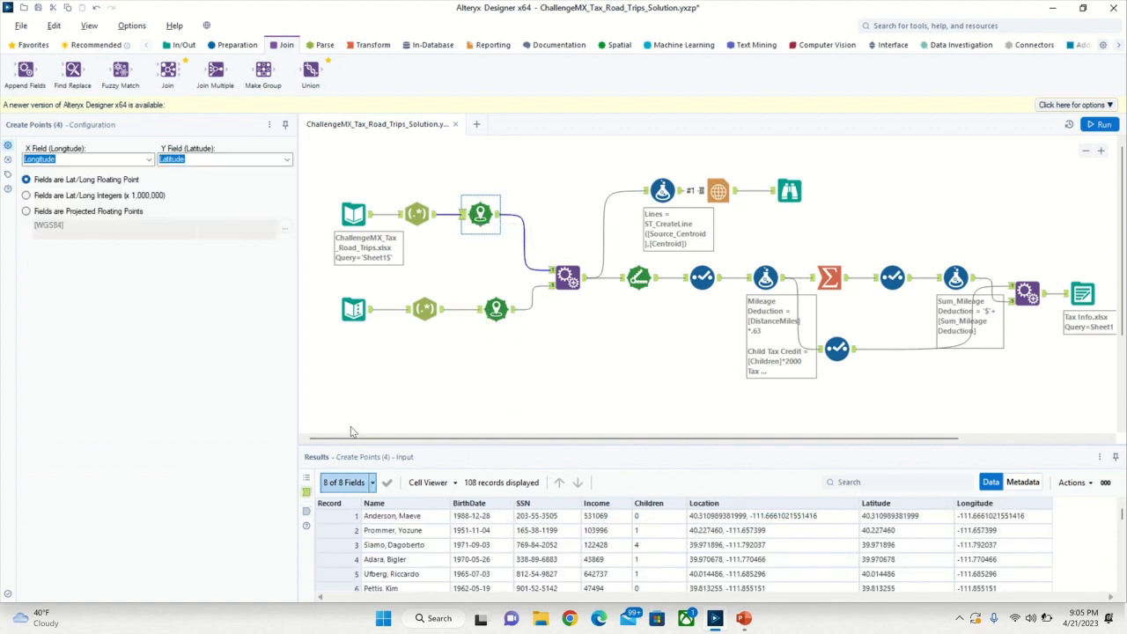
pyautogui.click(306, 511)
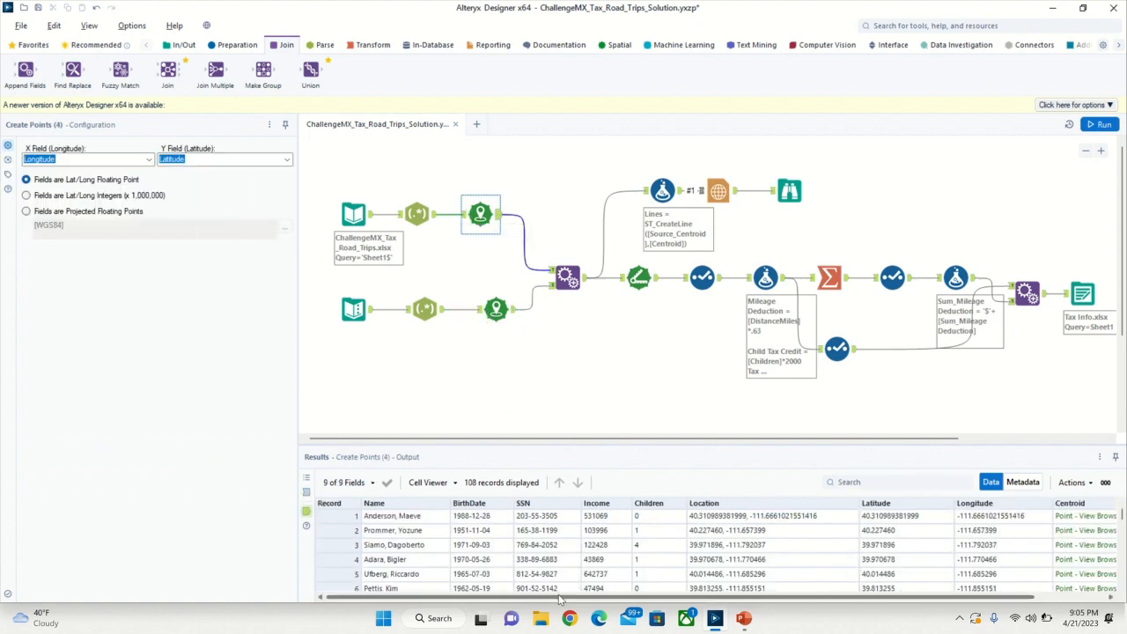
pyautogui.moveTo(563, 598); pyautogui.dragTo(738, 586)
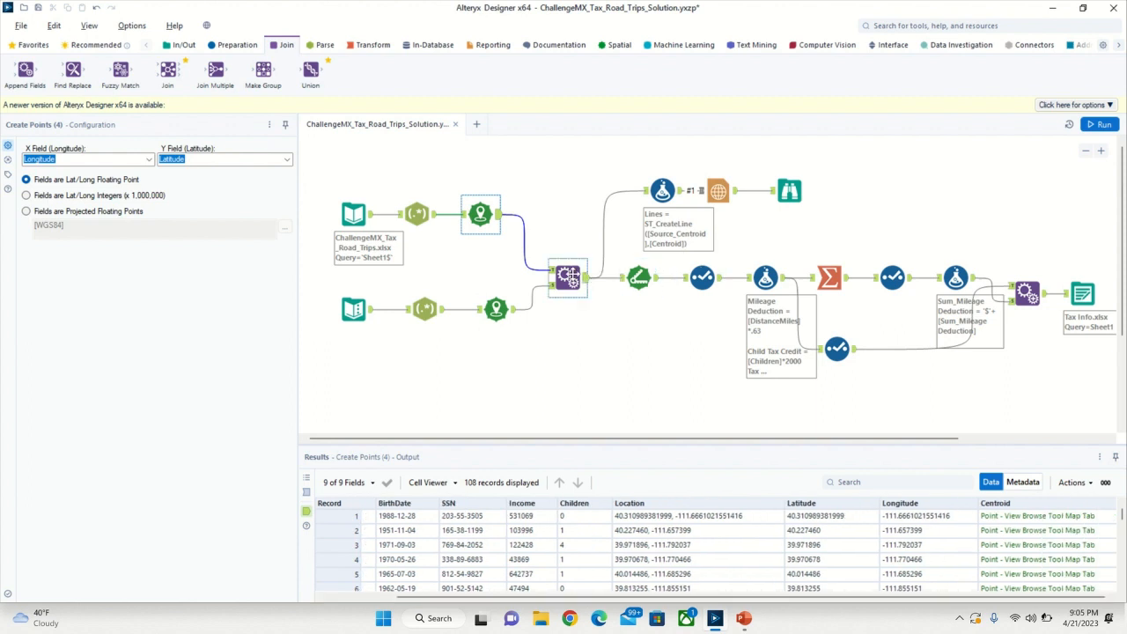
pyautogui.click(568, 275)
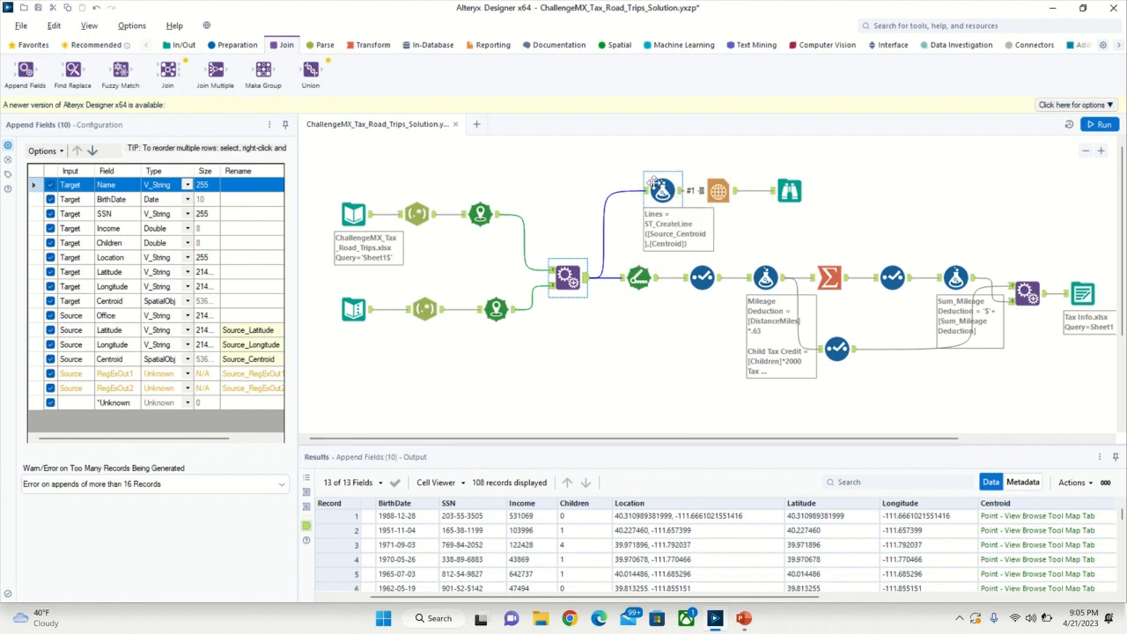
# - Review the Lines formula that uses ST_CreateLine and the Report Map tool that draws the resulting lines
pyautogui.click(654, 184)
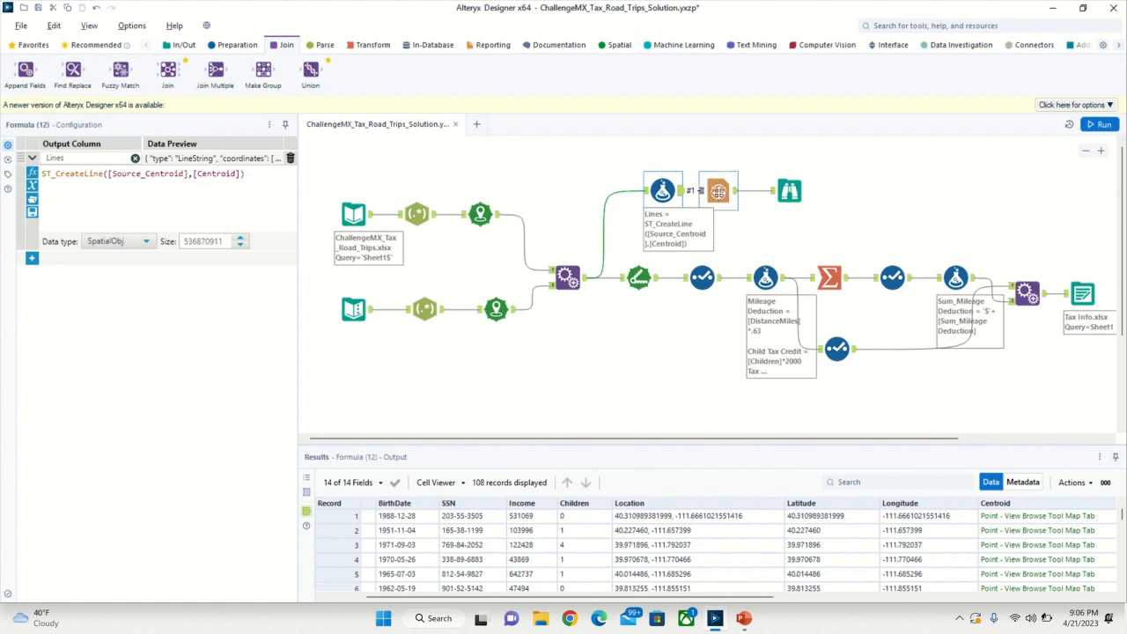
pyautogui.click(718, 190)
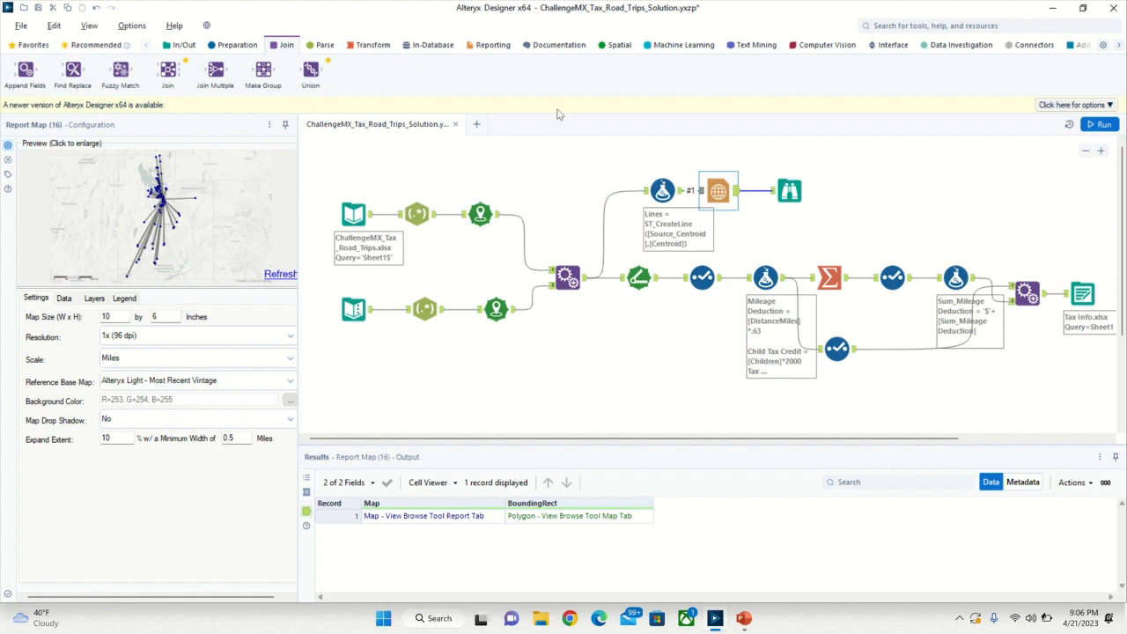
# - Examine the Distance tool's source, destination and unit settings, and the DistanceMiles field type in the following Select tool
pyautogui.click(635, 279)
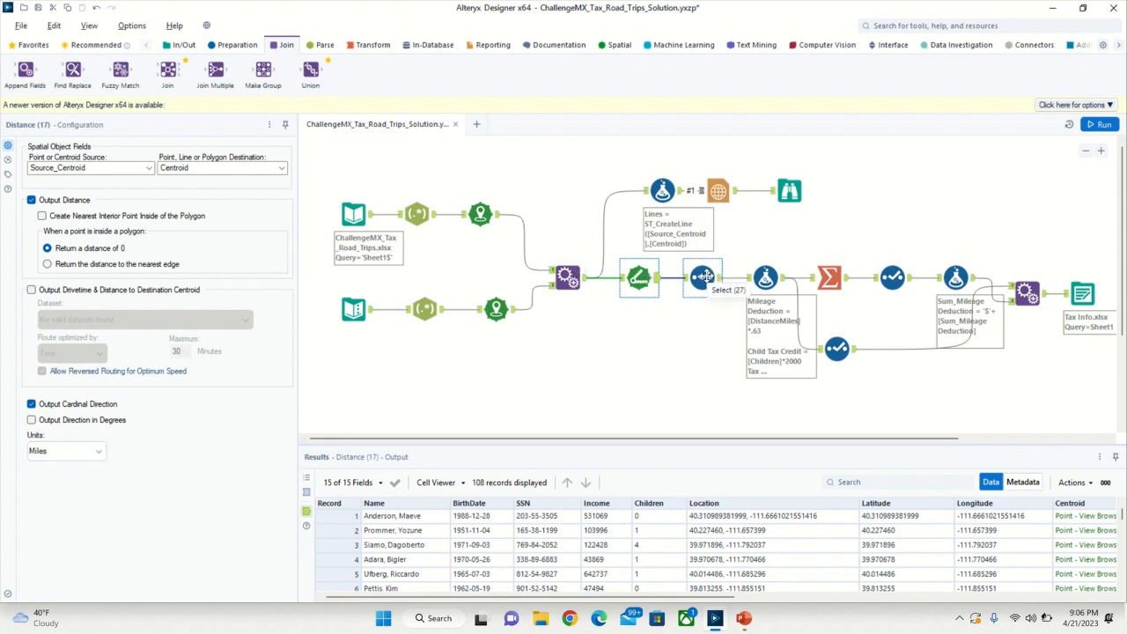
pyautogui.click(702, 277)
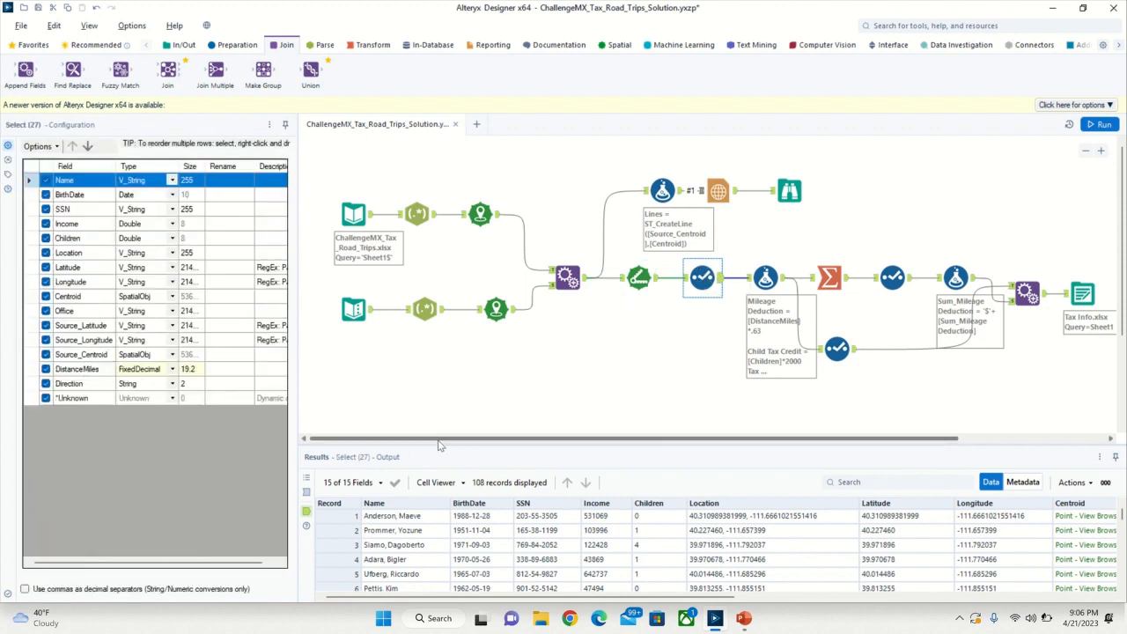
# - Expand and read the Mileage Deduction, Child Tax Credit and Tax on Taxable Income expressions in the Formula tool after the distance calculation
pyautogui.moveTo(438, 441); pyautogui.dragTo(556, 444)
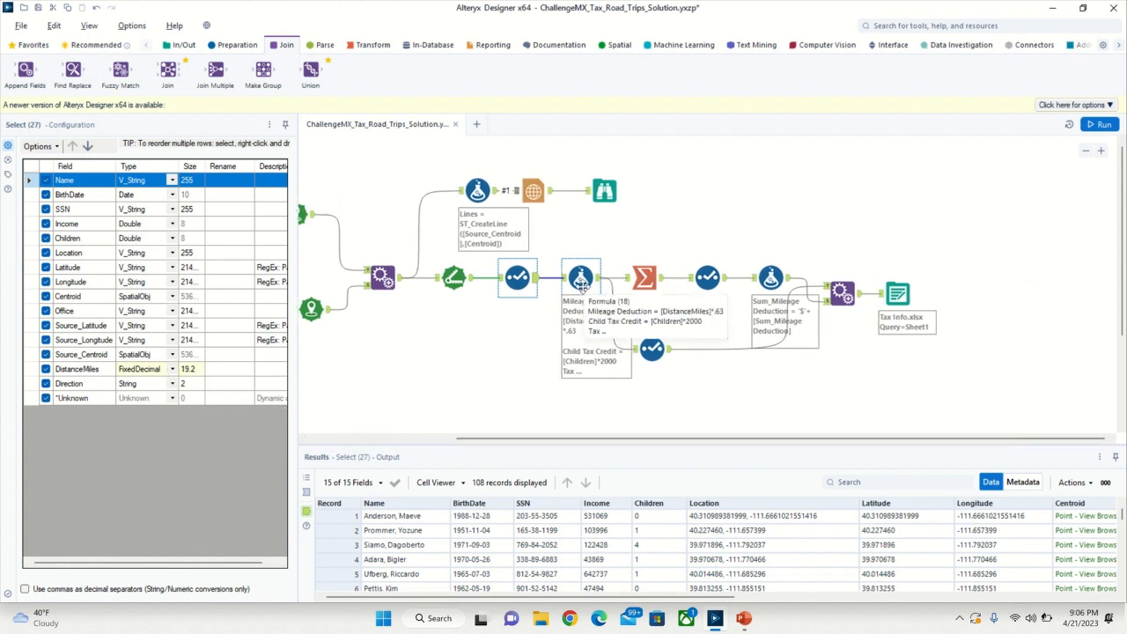
pyautogui.click(581, 279)
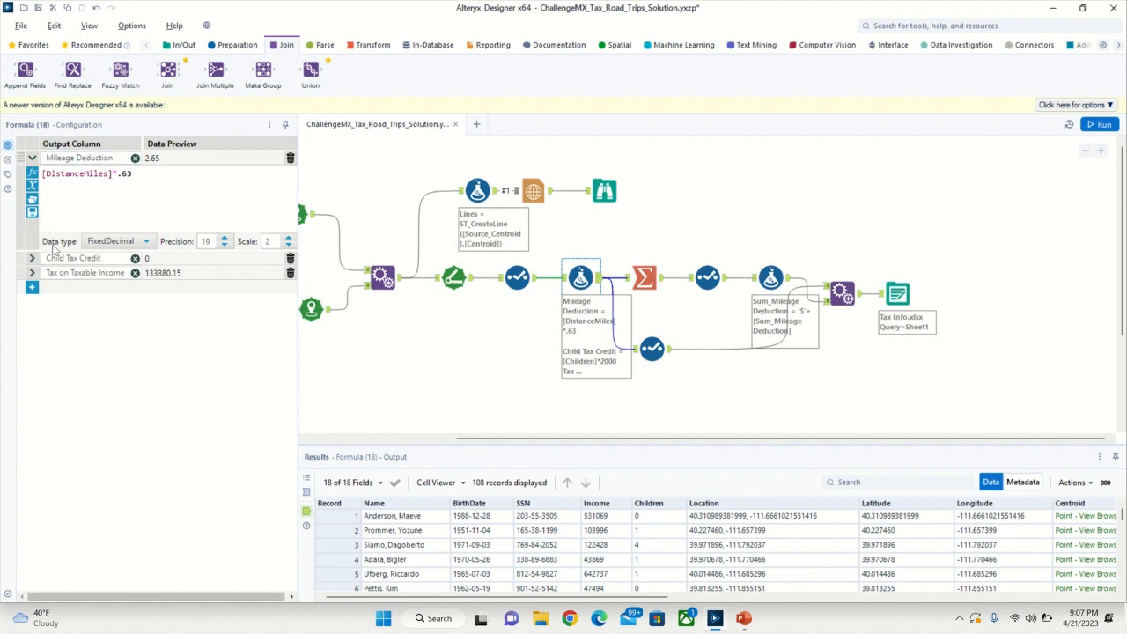
pyautogui.click(31, 259)
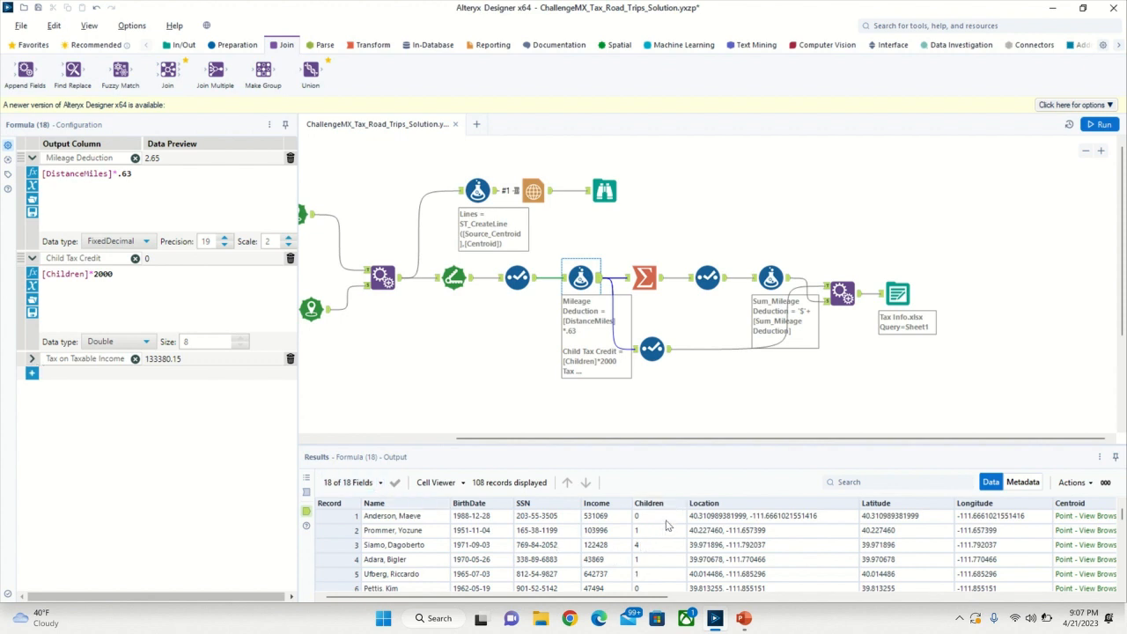
pyautogui.click(31, 359)
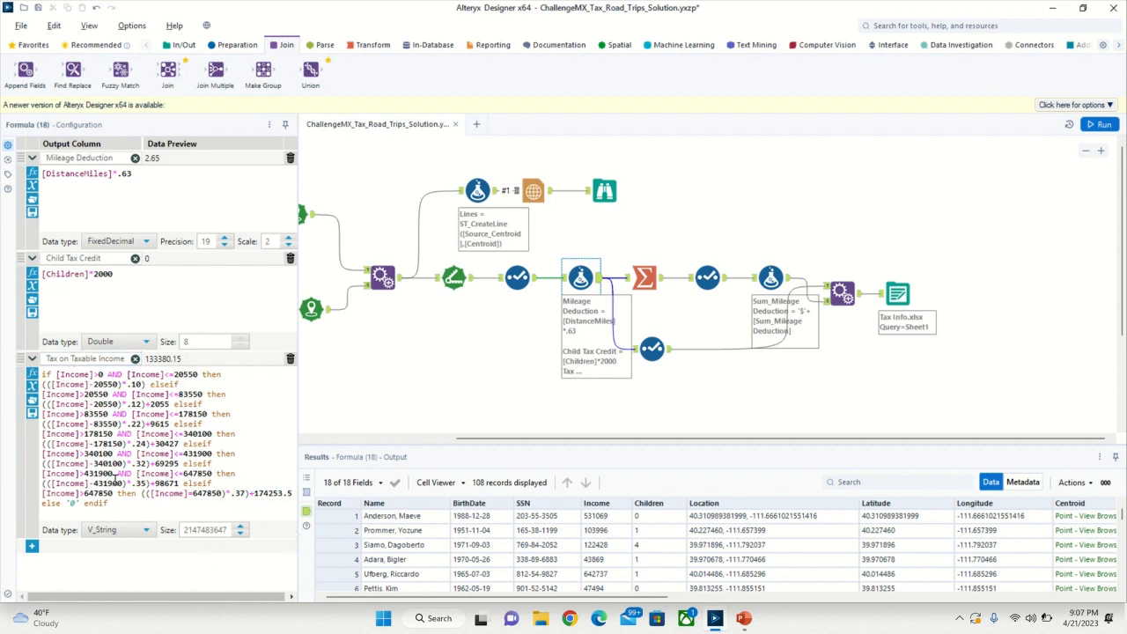
# - Review the Summarize tool that sums the mileage deduction and the field type set in the Select tool after it
pyautogui.click(643, 277)
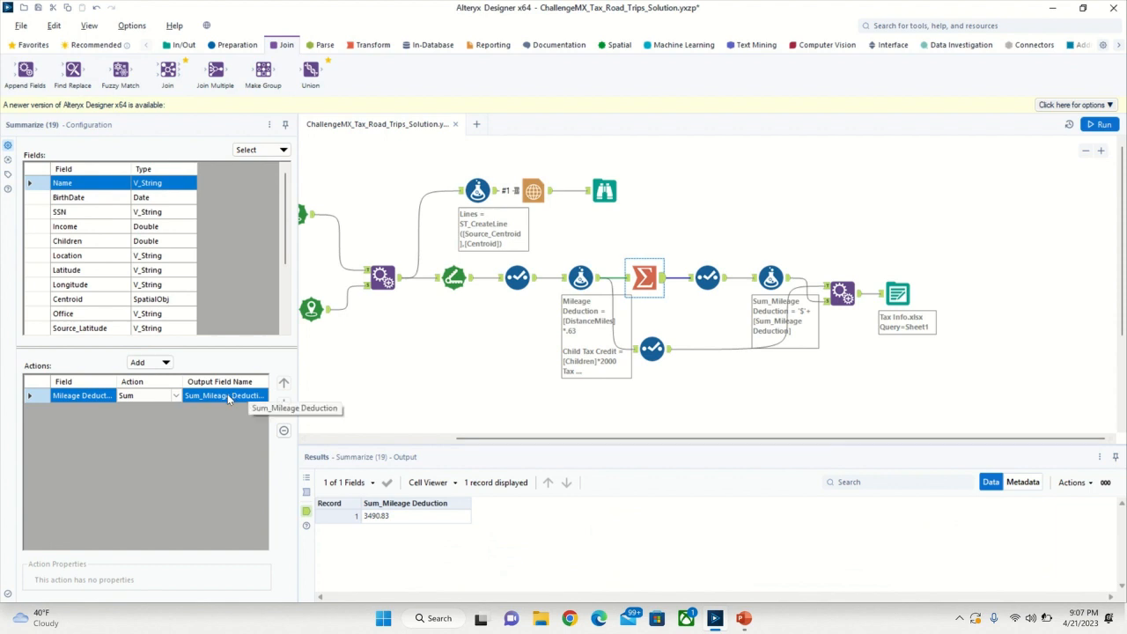
pyautogui.click(722, 280)
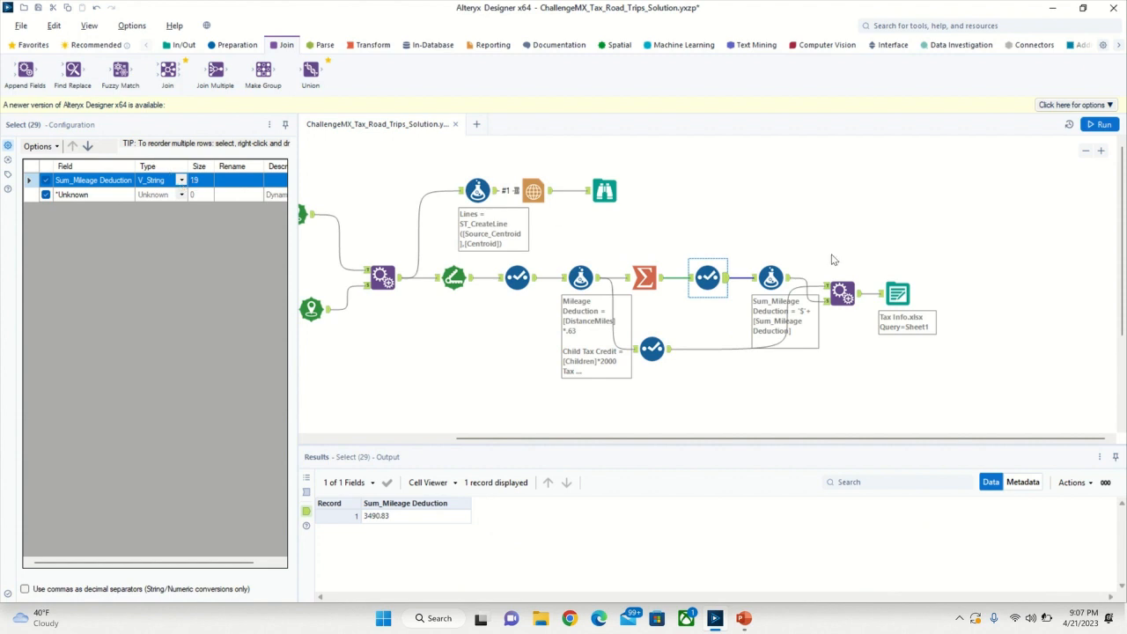
# - Review the formula that prefixes the summed mileage deduction with a dollar sign, and the fields kept by the lower branch's Select tool
pyautogui.click(773, 276)
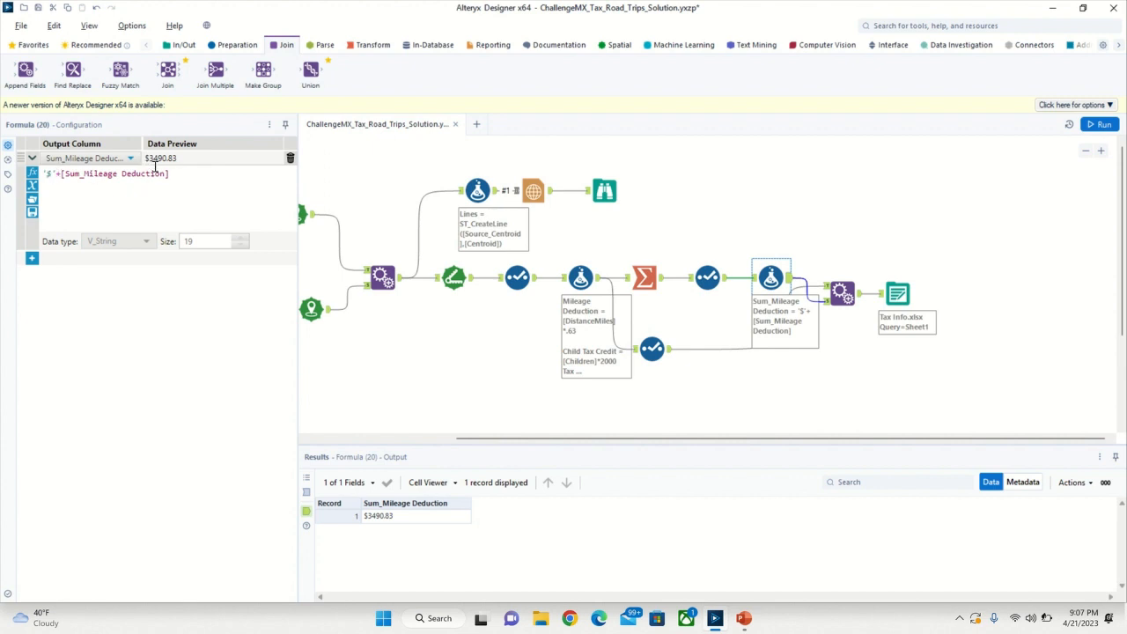
pyautogui.click(531, 286)
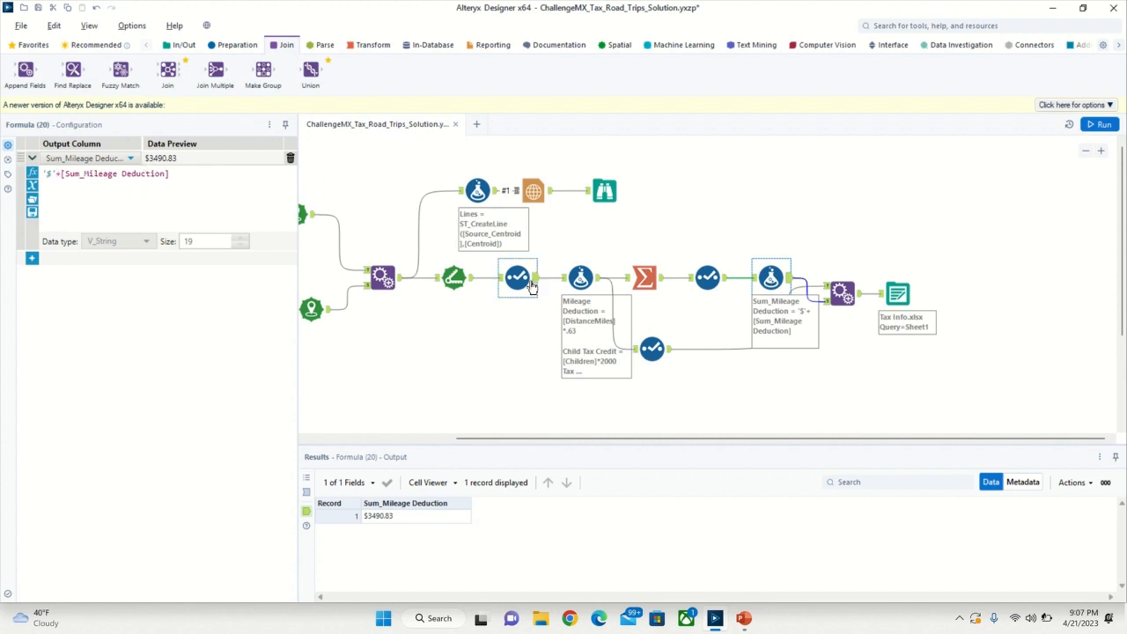
pyautogui.click(652, 350)
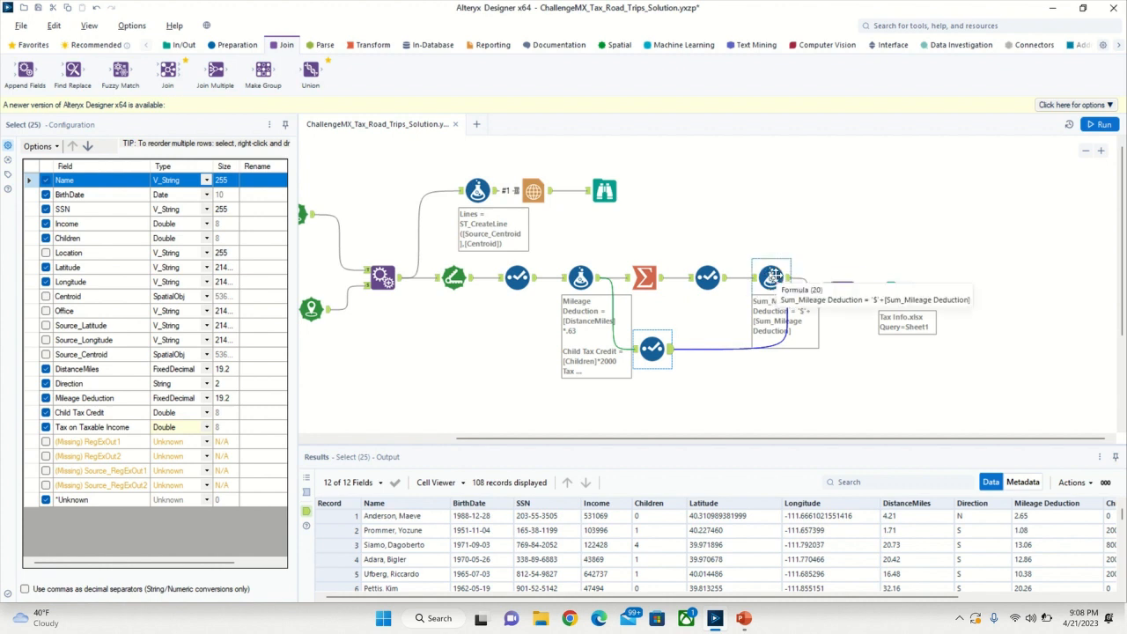
pyautogui.click(775, 275)
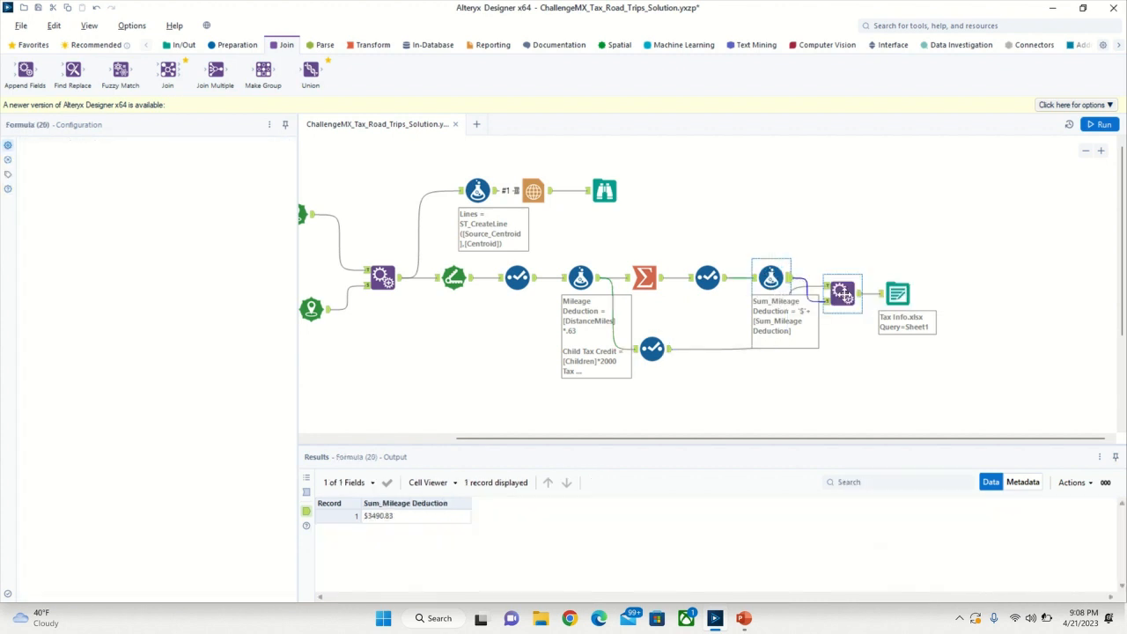
# - Review the final Append Fields output columns and the Output Data tool writing to Tax Info.xlsx, including its supported file connections
pyautogui.click(841, 293)
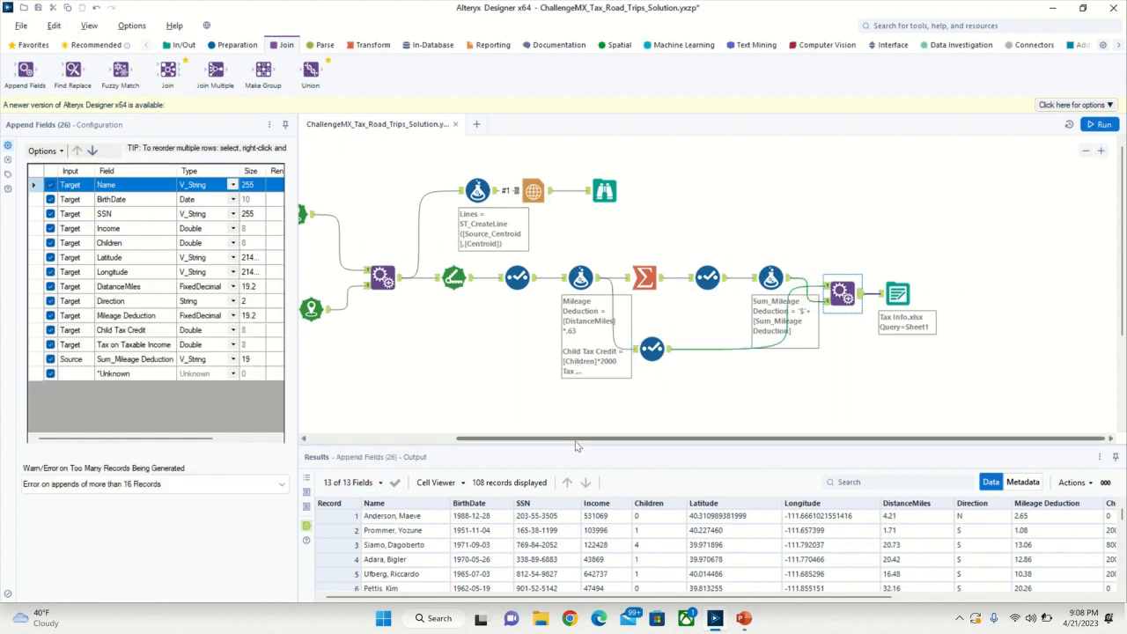
pyautogui.moveTo(586, 598); pyautogui.dragTo(800, 598)
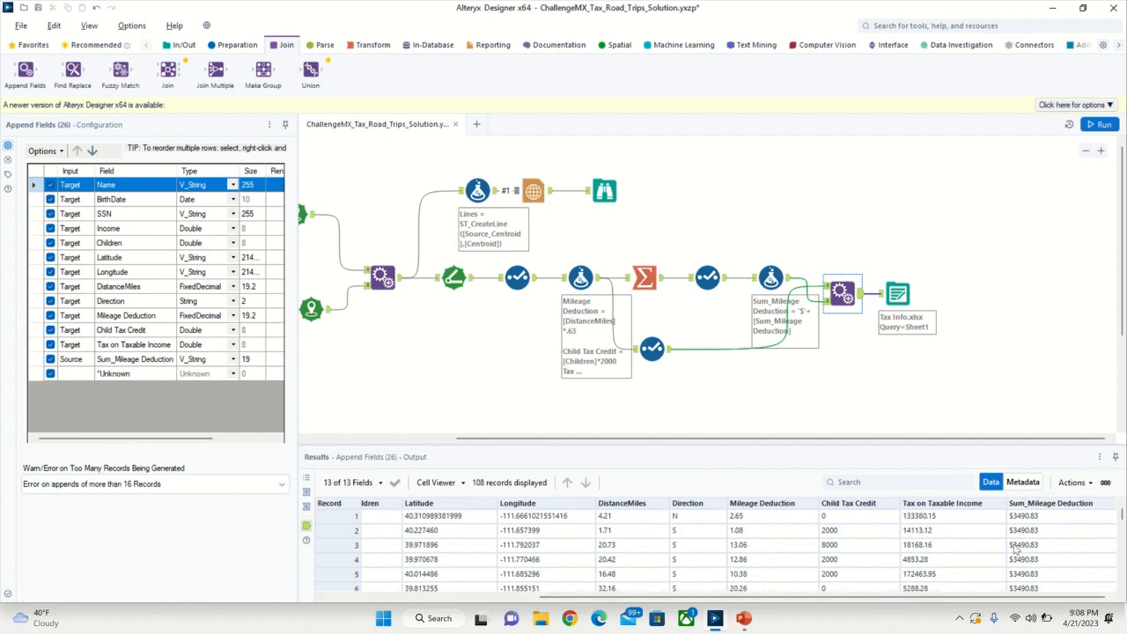
pyautogui.click(896, 291)
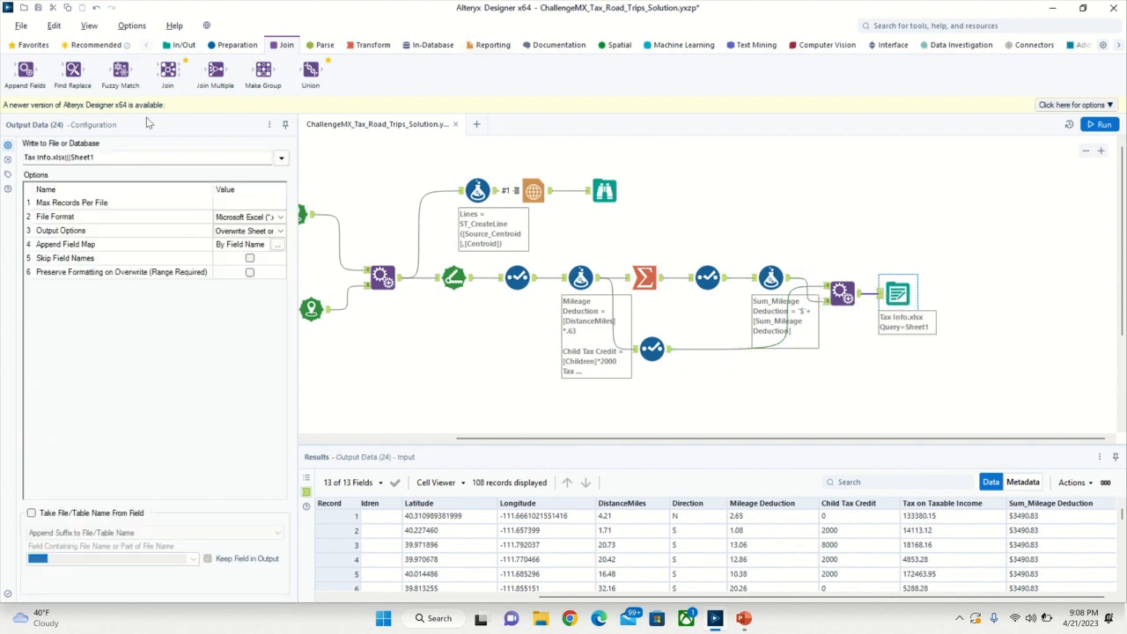
pyautogui.click(281, 159)
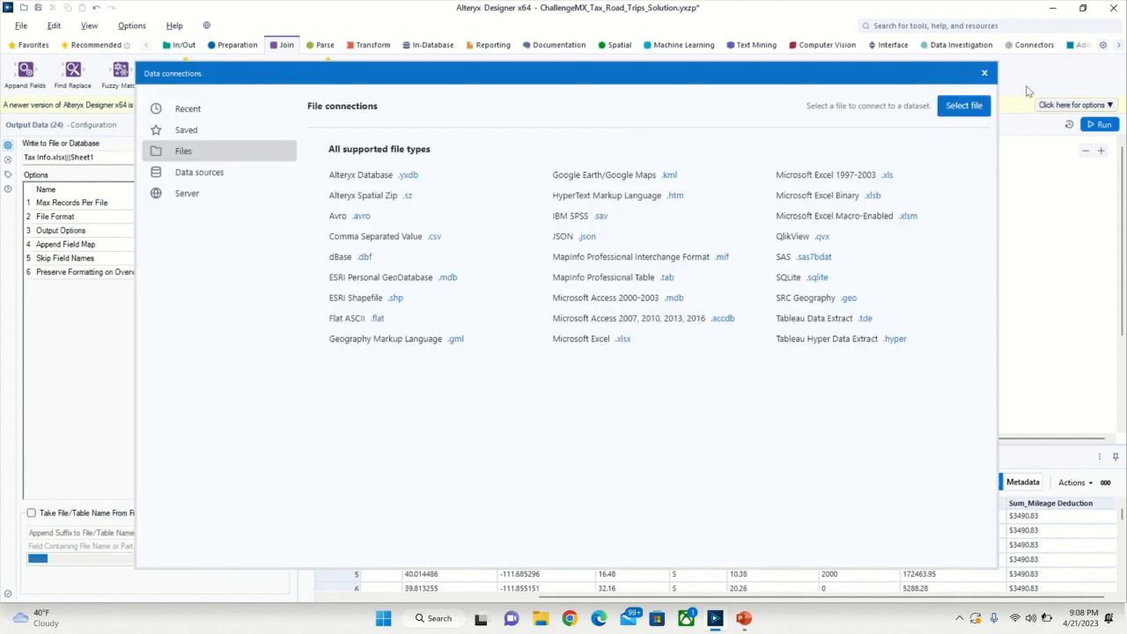
pyautogui.moveTo(296, 81); pyautogui.dragTo(396, 86)
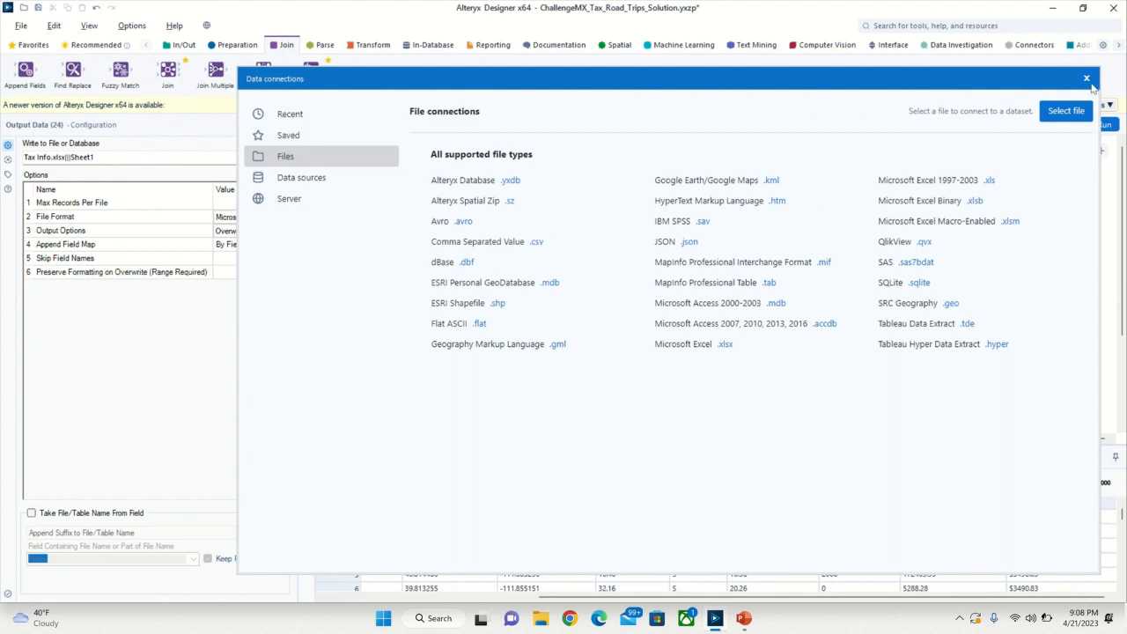
pyautogui.click(1088, 79)
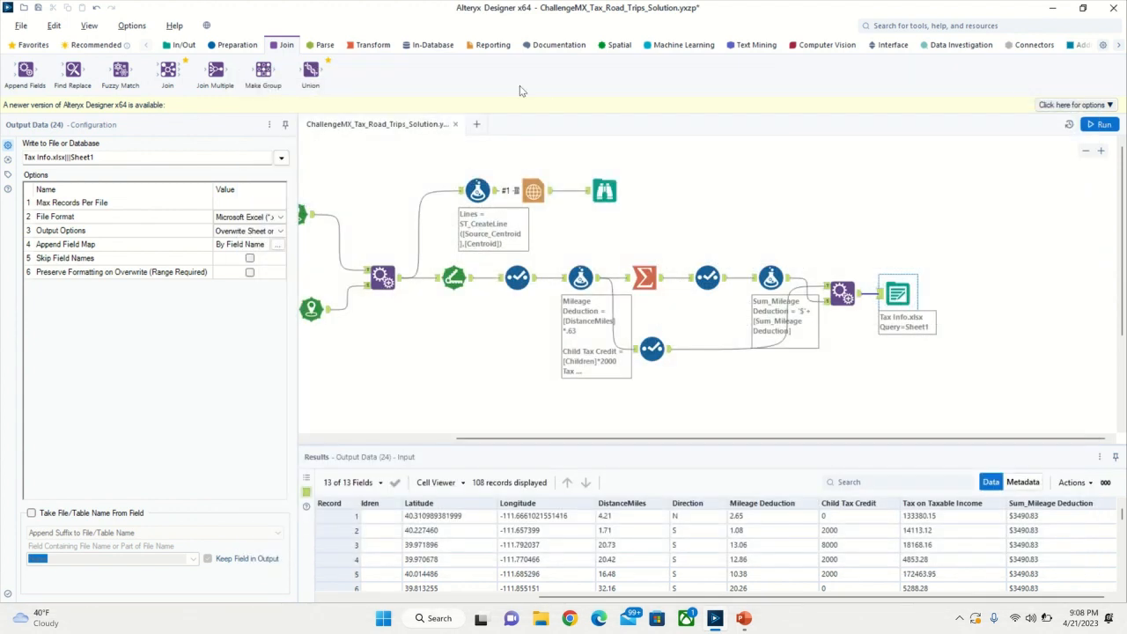
# - Switch to the ChallengeMX_Tax_Road_Trips_Solution report in Power BI Desktop and look over Page 2 and Page 1
pyautogui.click(1054, 8)
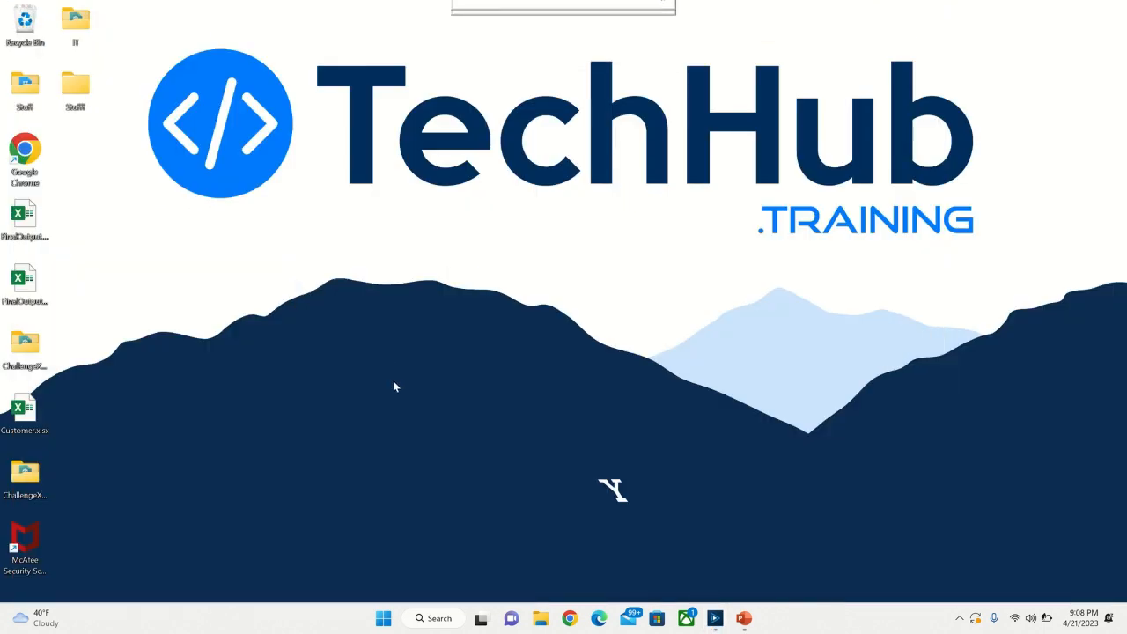
pyautogui.press('super')
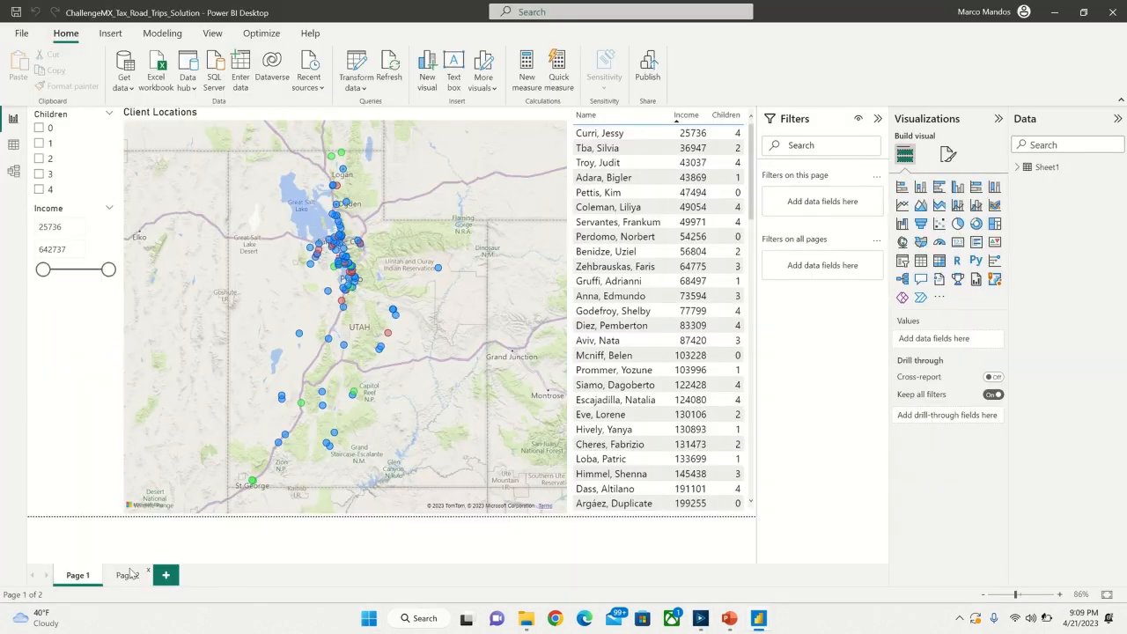
pyautogui.click(132, 574)
pyautogui.click(86, 575)
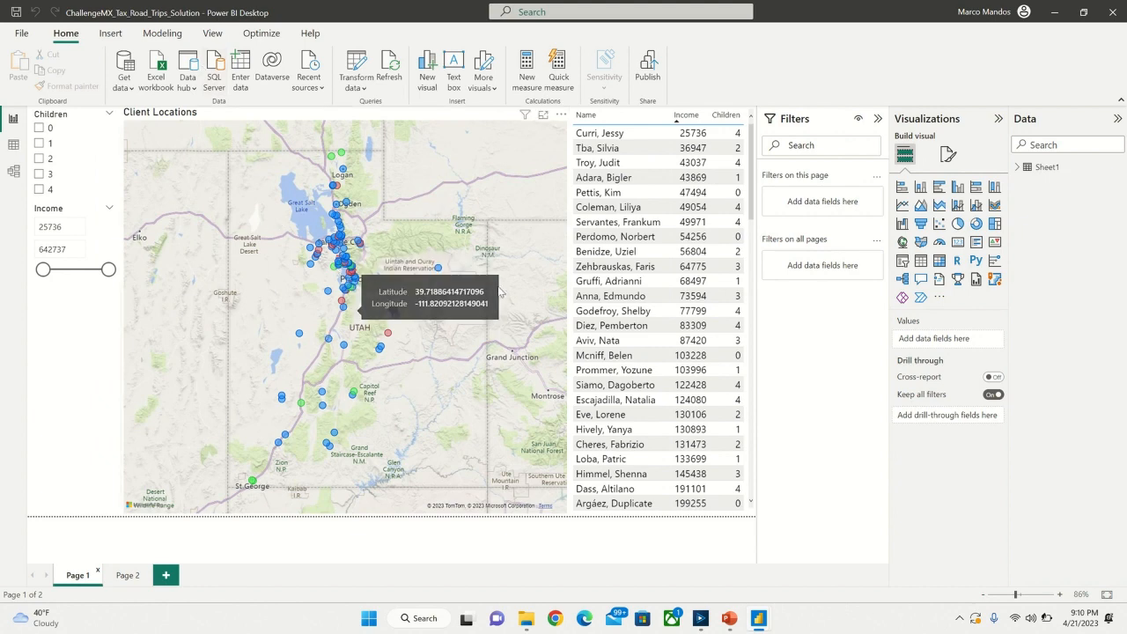
# - Examine the Client Locations map's bubble size and its conditional color rules based on Sum of Income, and accept the rules
pyautogui.click(433, 280)
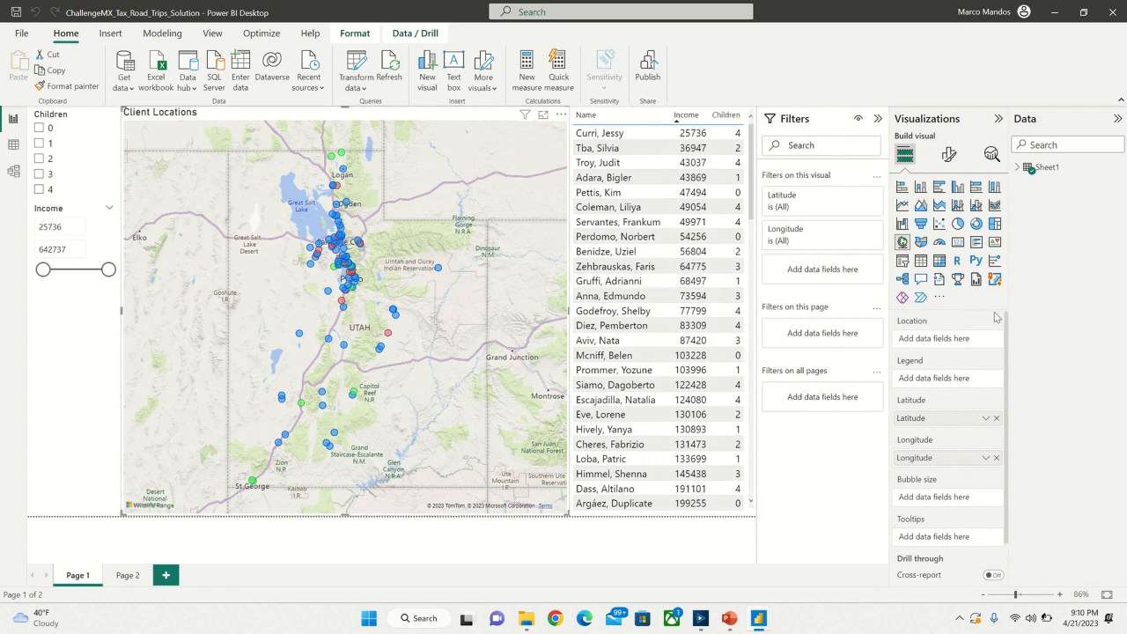
pyautogui.click(948, 154)
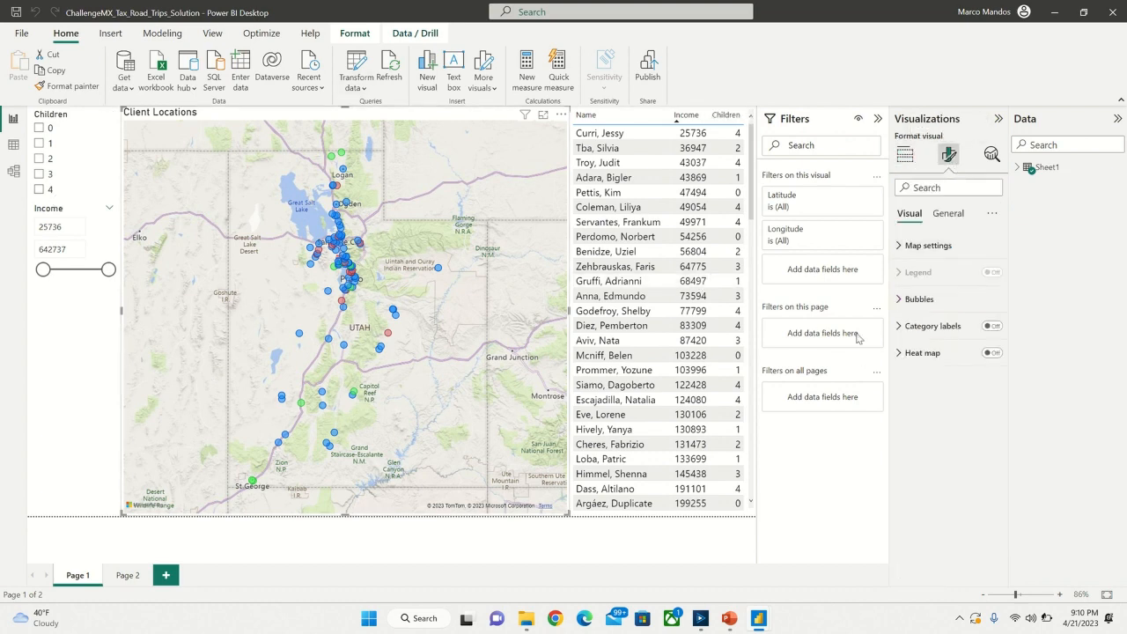
pyautogui.click(903, 300)
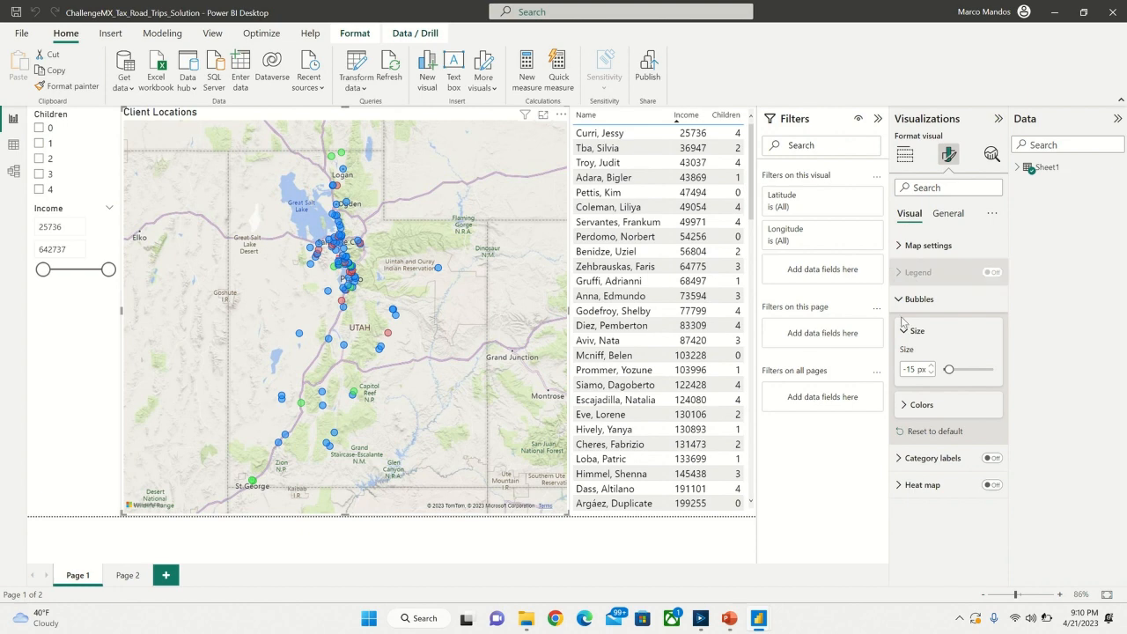
pyautogui.click(907, 405)
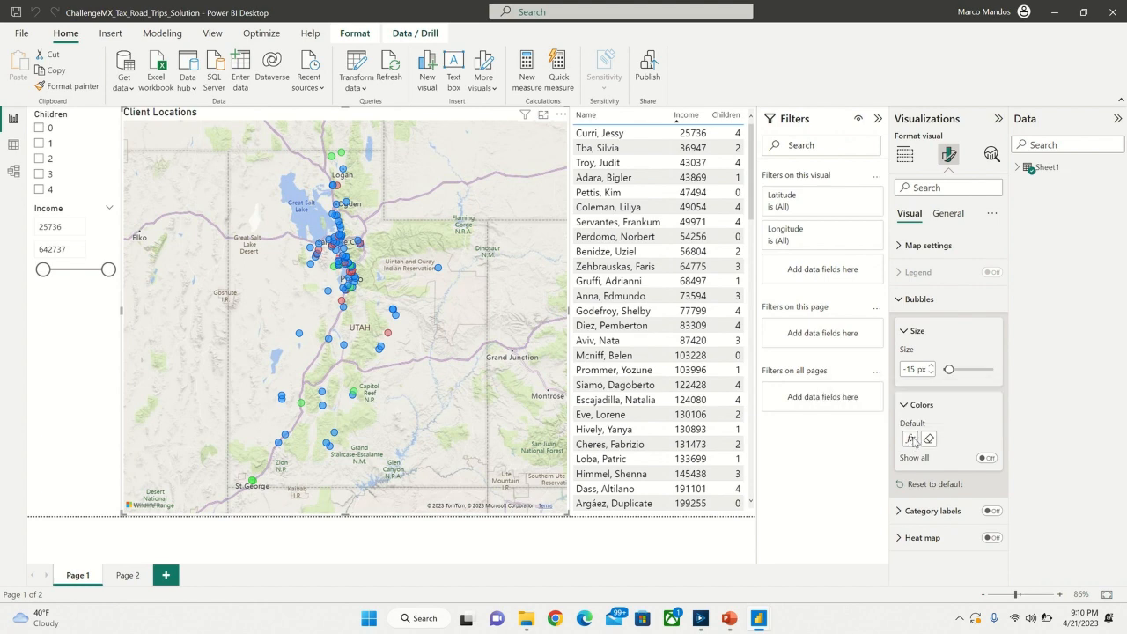
pyautogui.click(911, 439)
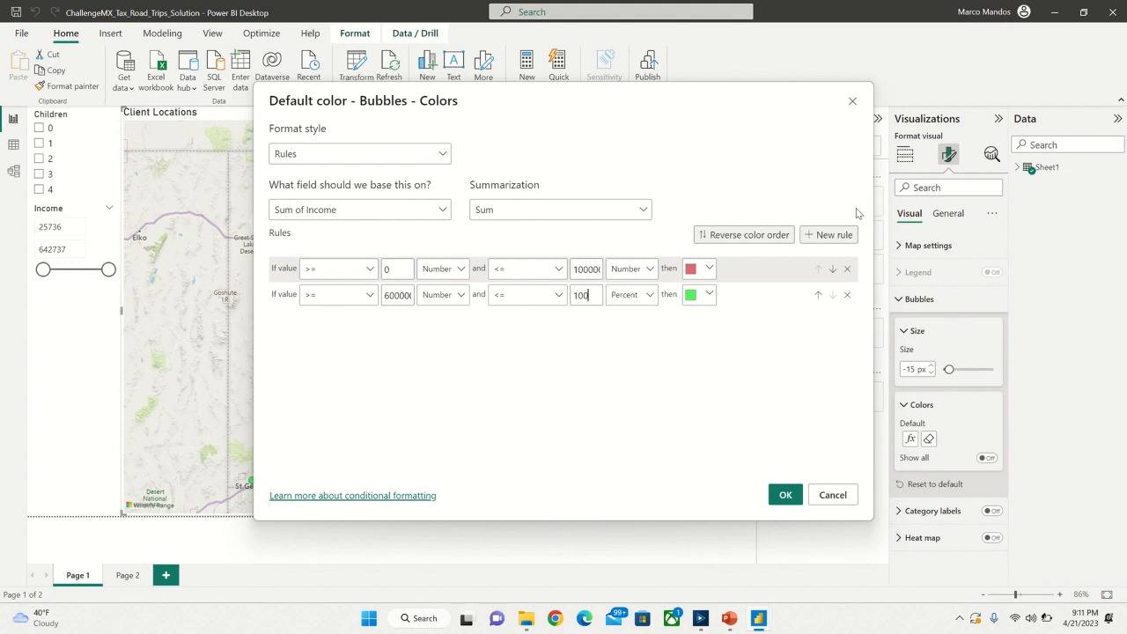
pyautogui.click(784, 494)
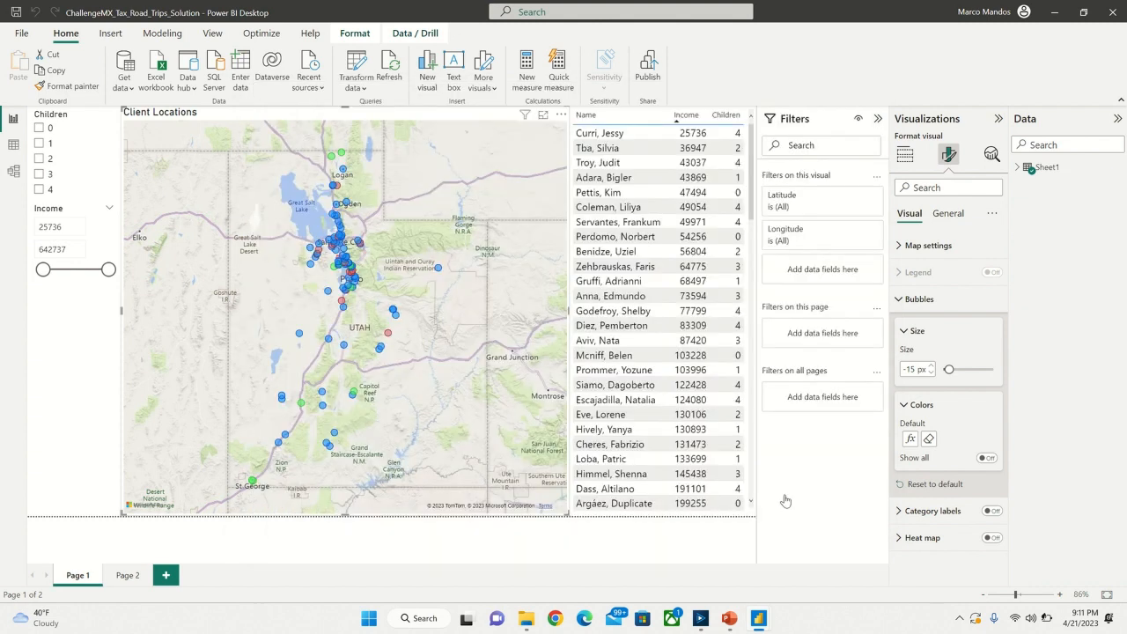
# - View the client behind a green bubble near Logan, clear that selection, and try sorting the client table by Name and by Income
pyautogui.click(332, 157)
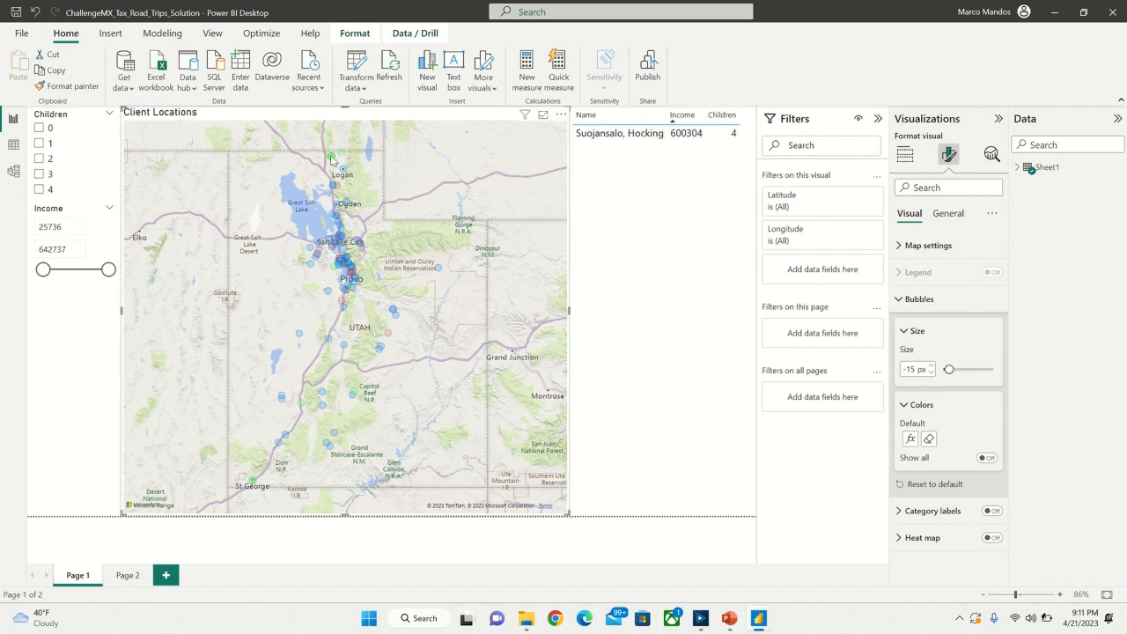
pyautogui.click(331, 159)
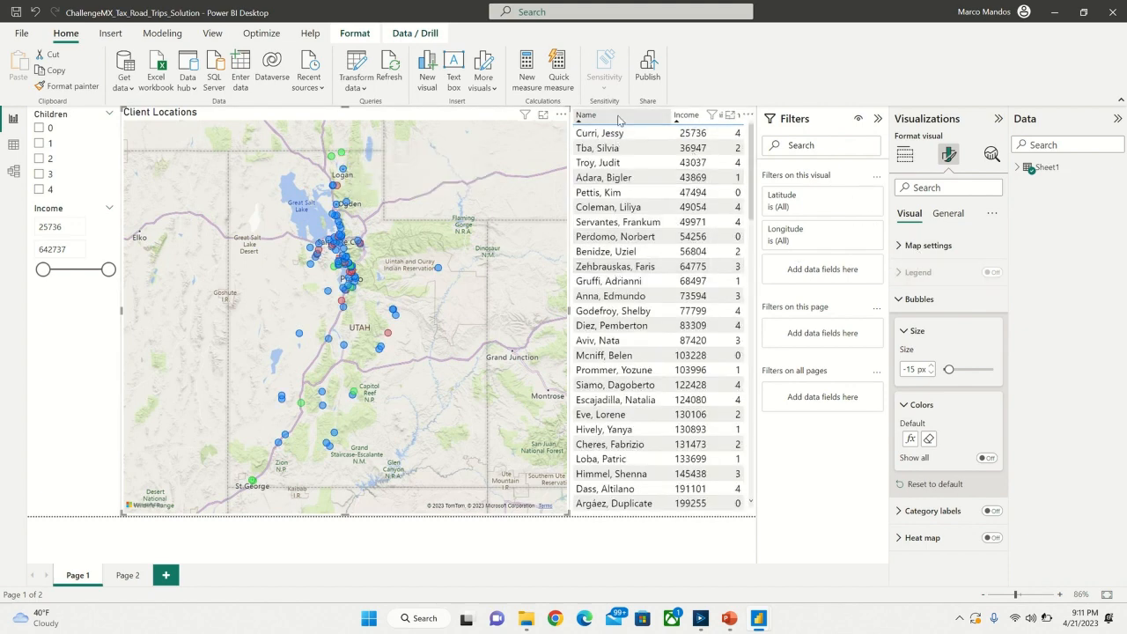
pyautogui.click(669, 115)
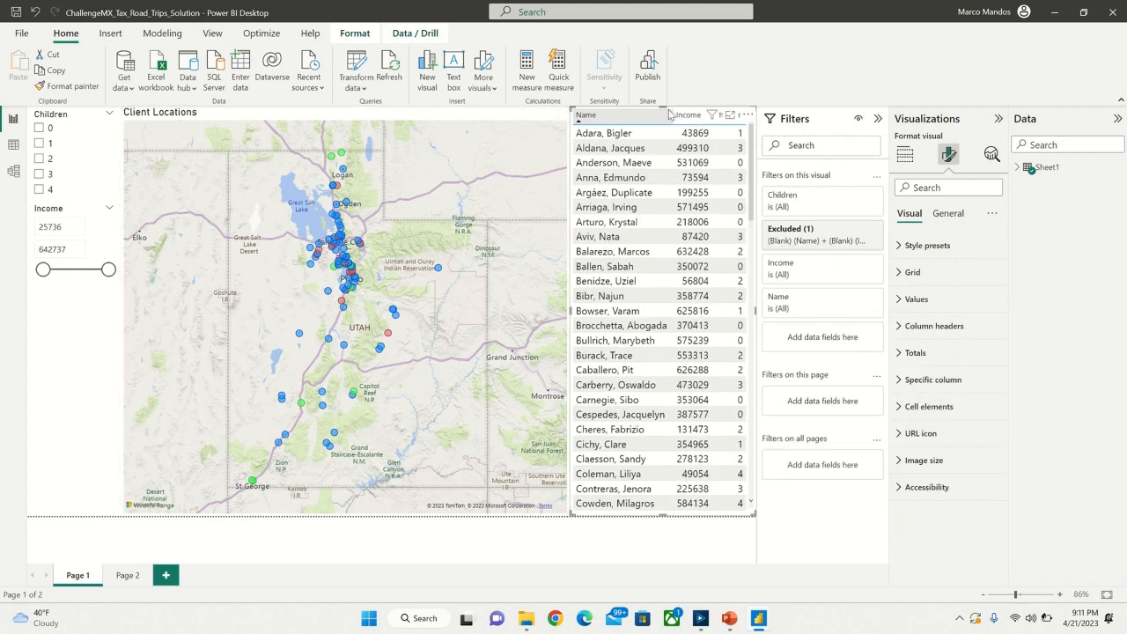
pyautogui.click(669, 114)
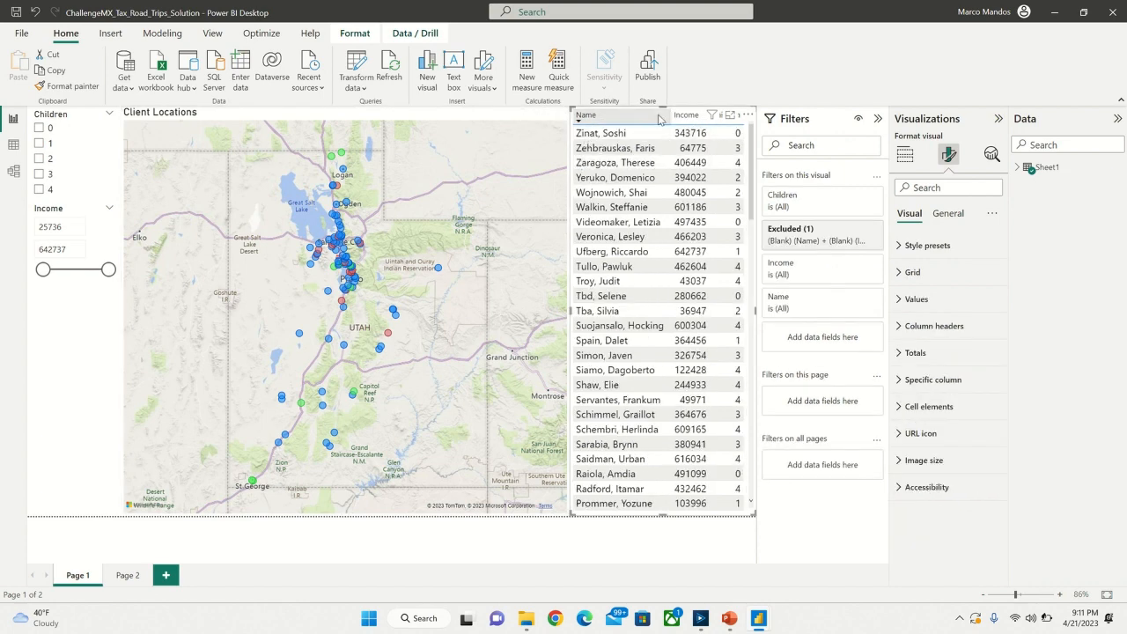
pyautogui.click(686, 118)
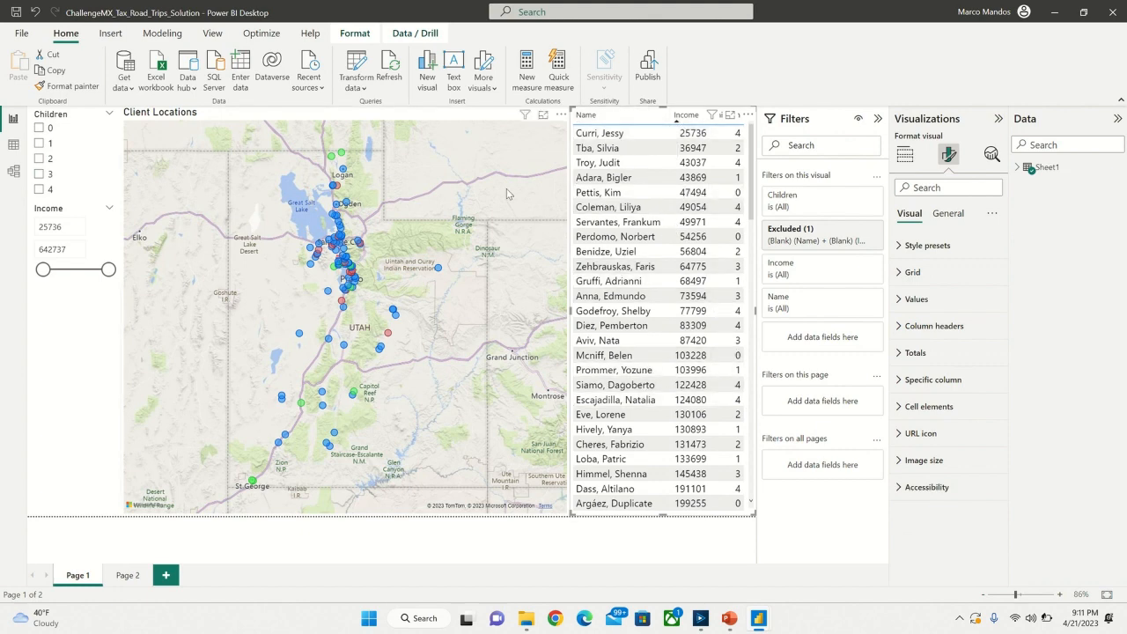
# - View the lowest-income client's location on the map, clear the selection, and try the Income range slider
pyautogui.click(600, 138)
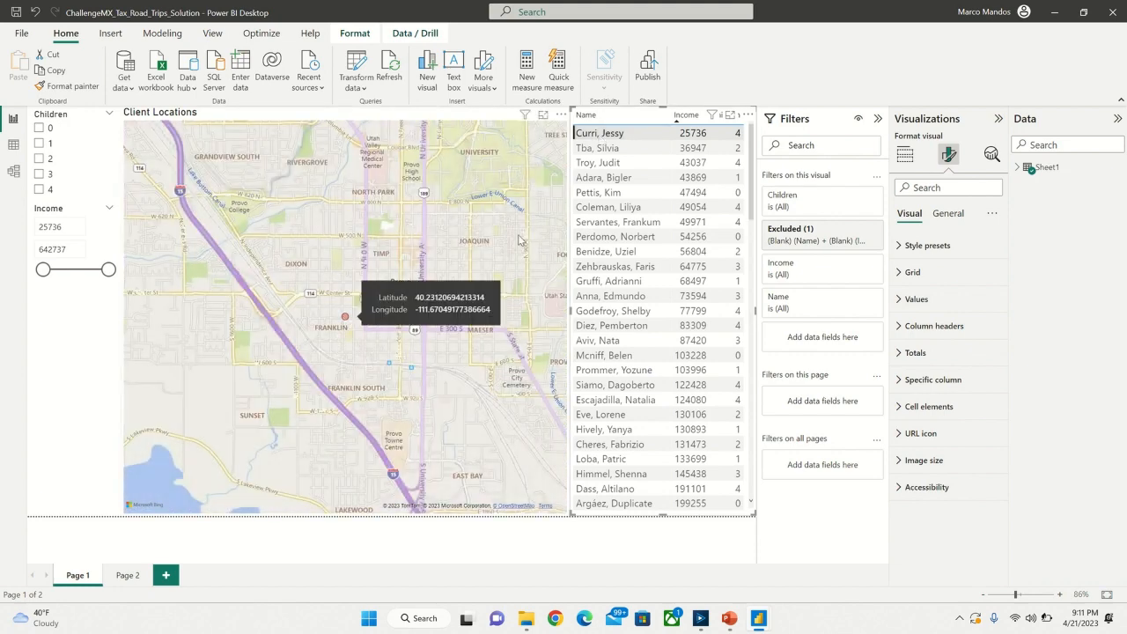
pyautogui.click(637, 134)
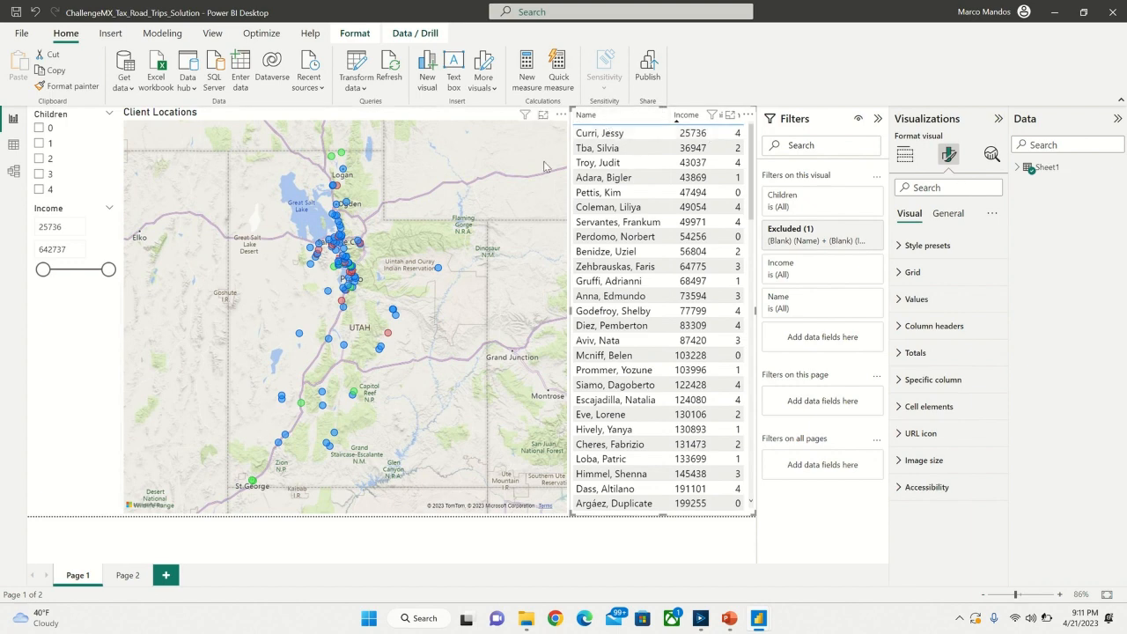
pyautogui.click(495, 119)
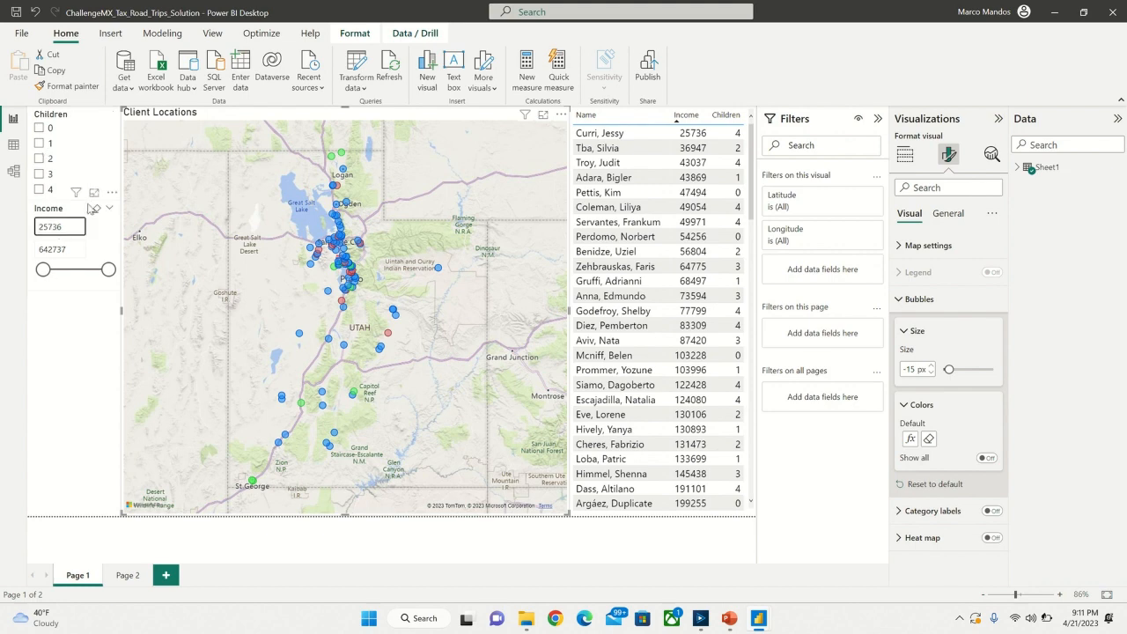
pyautogui.moveTo(108, 269)
pyautogui.mouseDown()
pyautogui.moveTo(49, 276)
pyautogui.moveTo(108, 269)
pyautogui.mouseUp()
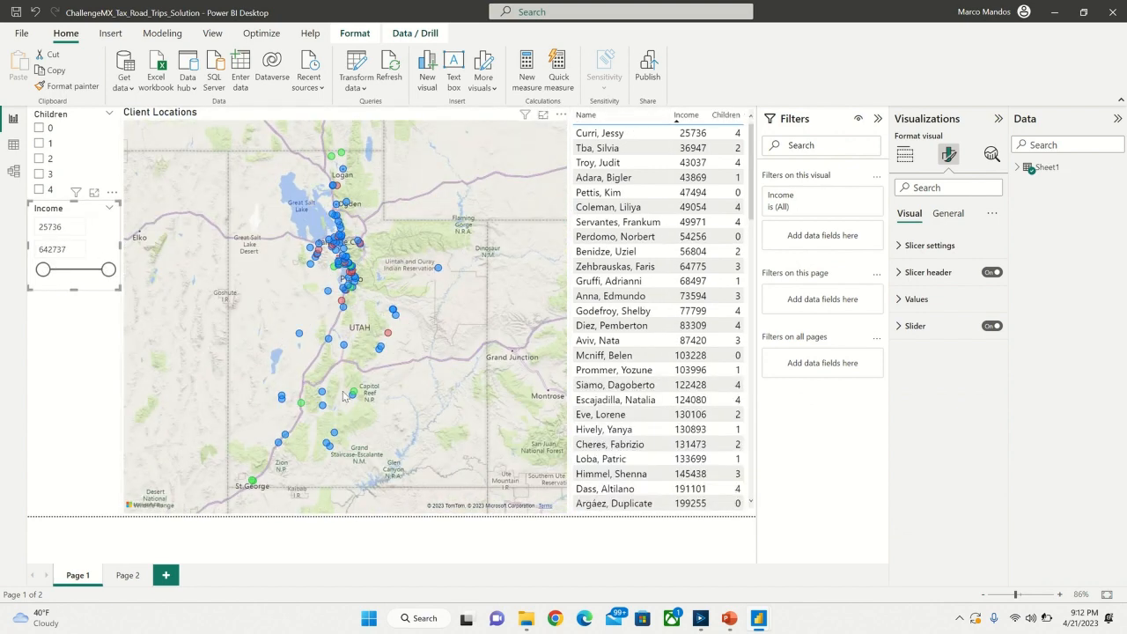
# - Compare the Income by Direction and # of Clients by Direction charts on Page 2, and return to Page 1
pyautogui.click(127, 574)
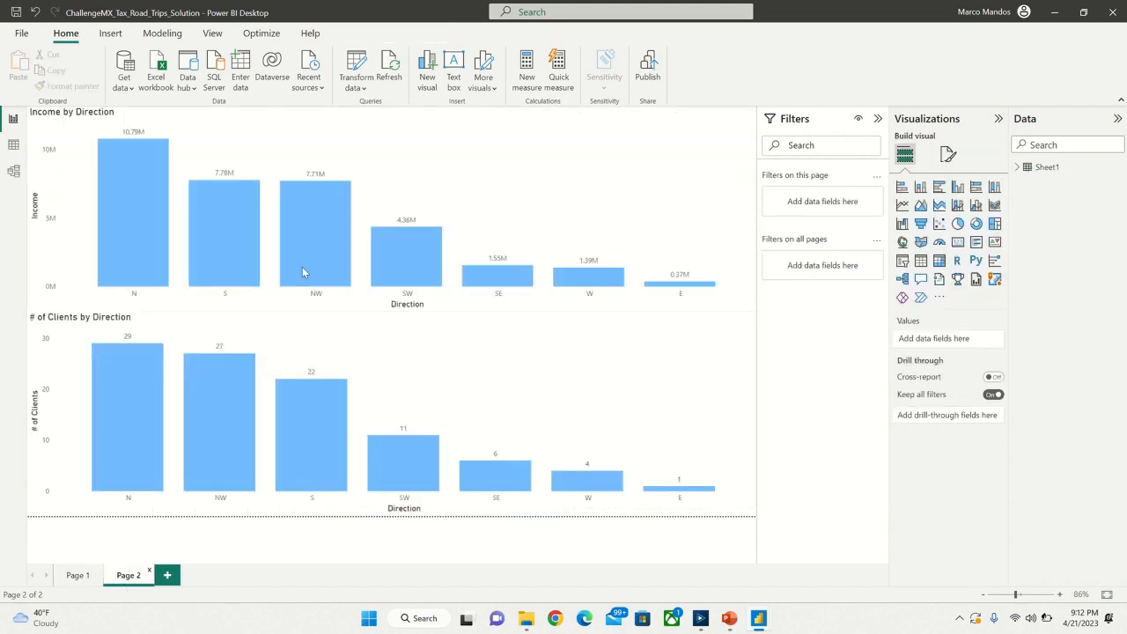
pyautogui.moveTo(302, 272)
pyautogui.moveTo(143, 349)
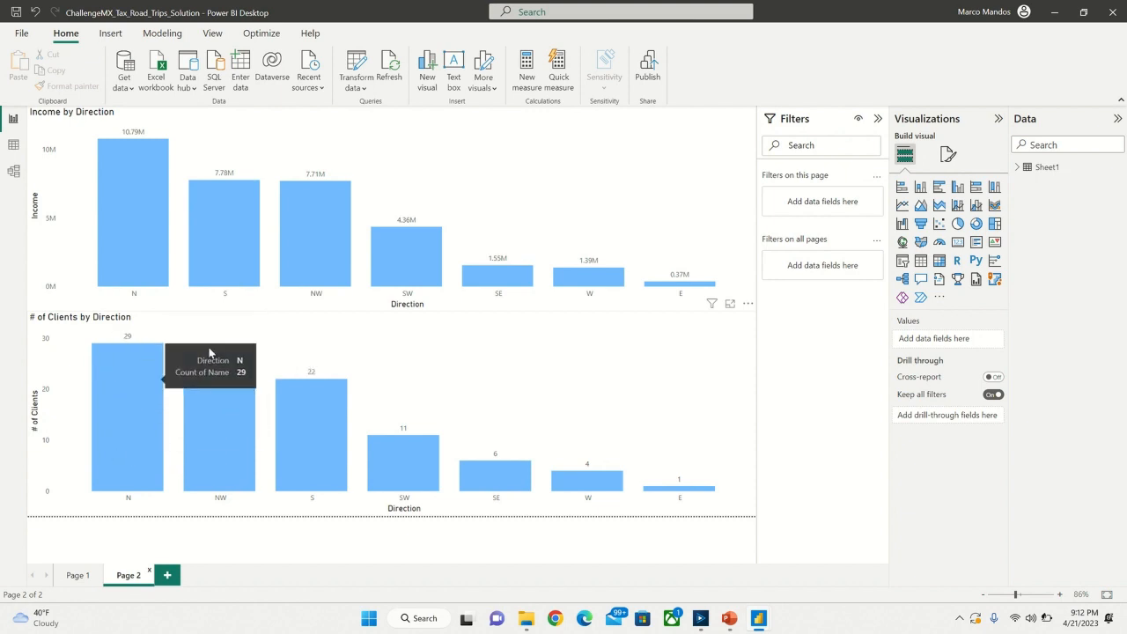
pyautogui.moveTo(227, 378)
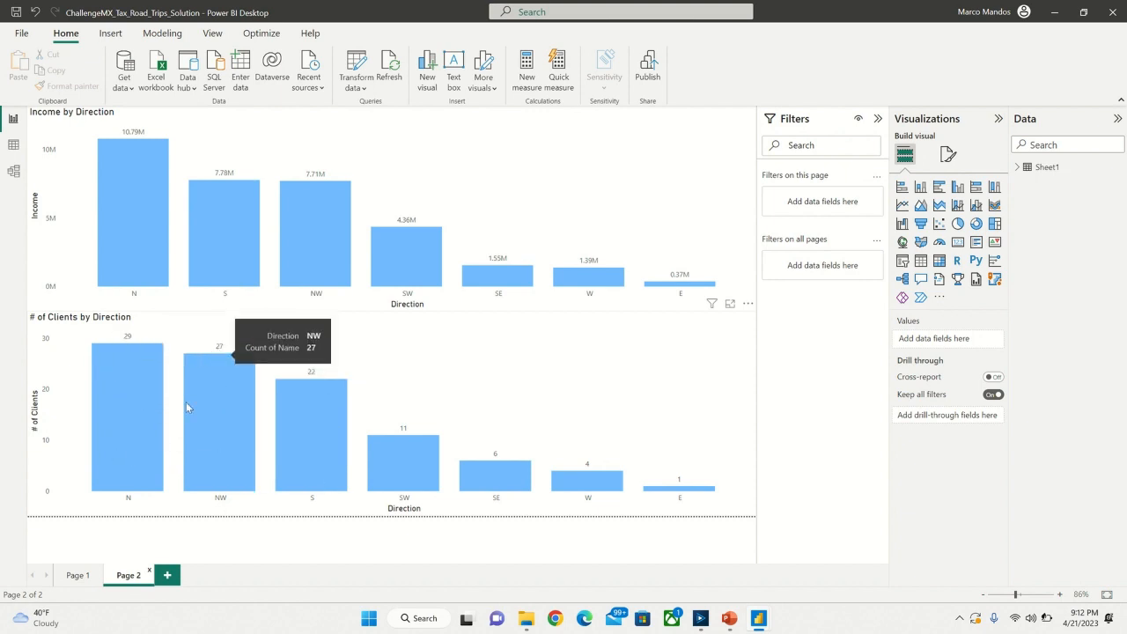
pyautogui.moveTo(322, 191)
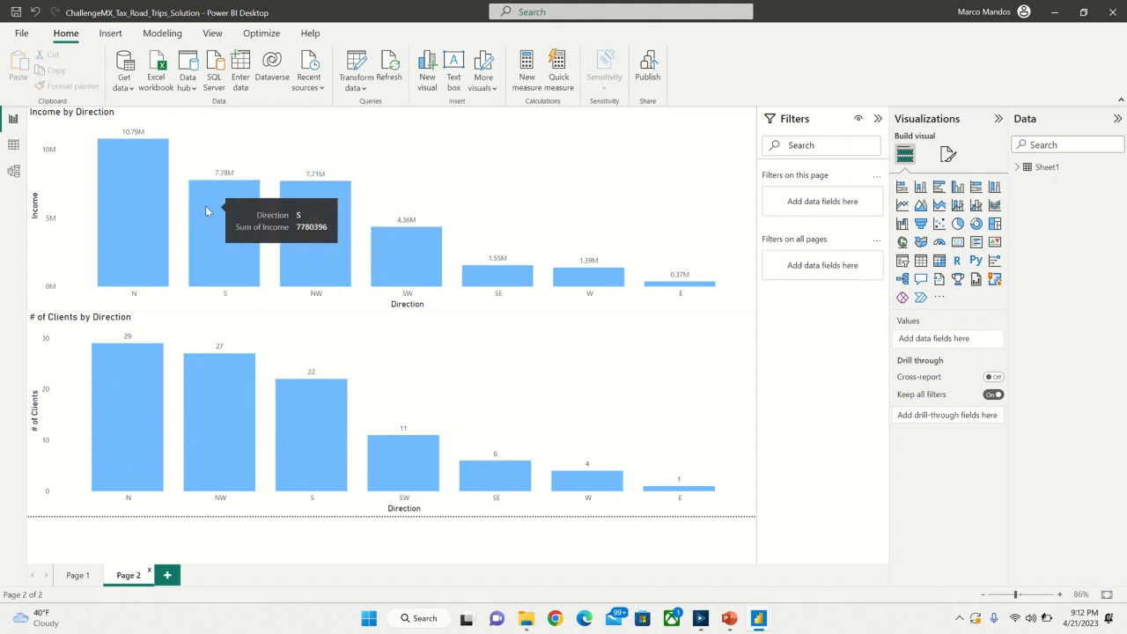
pyautogui.moveTo(305, 414)
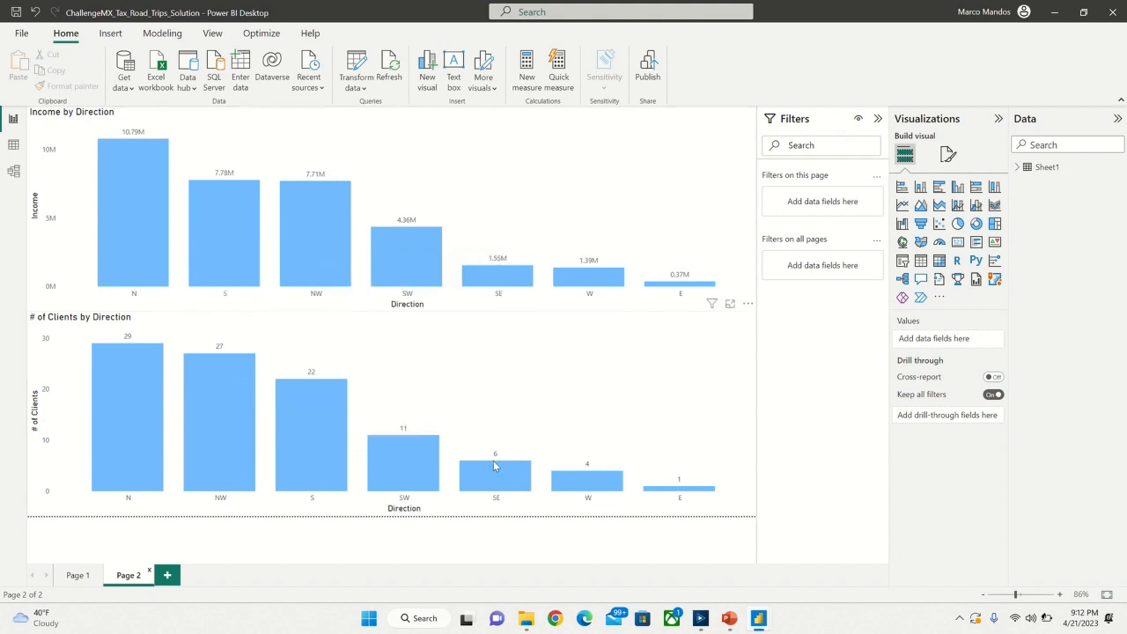
pyautogui.moveTo(127, 455)
pyautogui.click(72, 576)
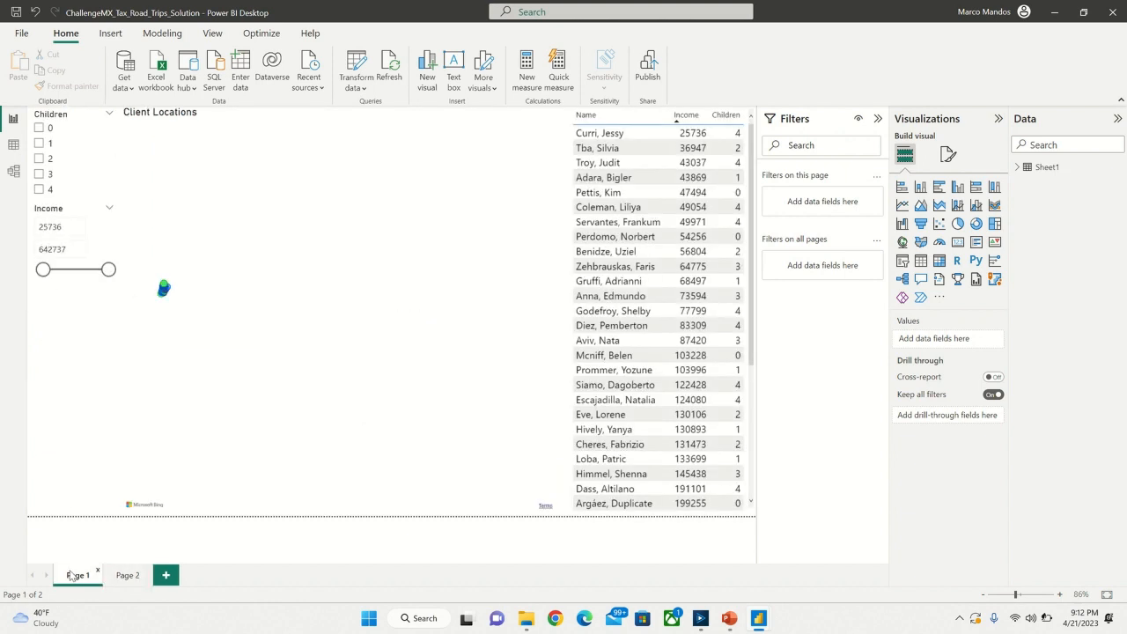